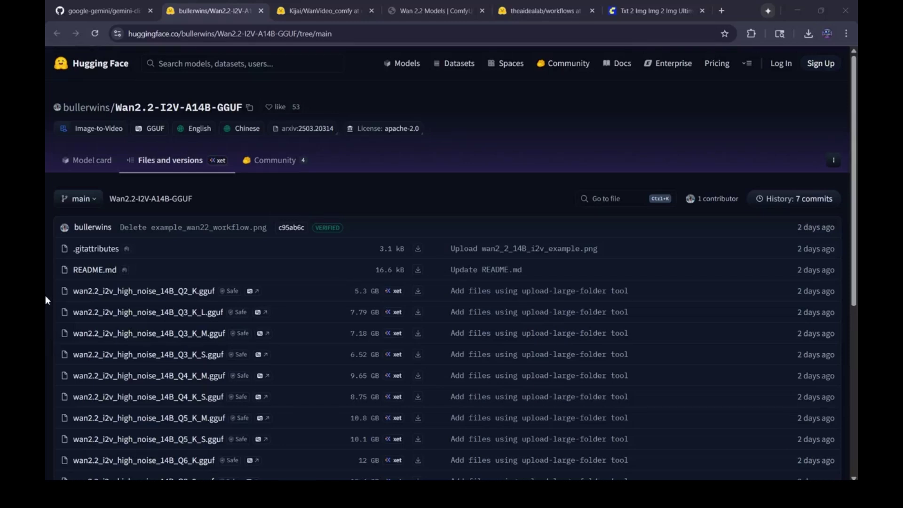
Download the high-noise and low-noise Q3_K_L gguf files from the Wan2.2-I2V-A14B-GGUF repository
scroll(45, 295, "down", 1)
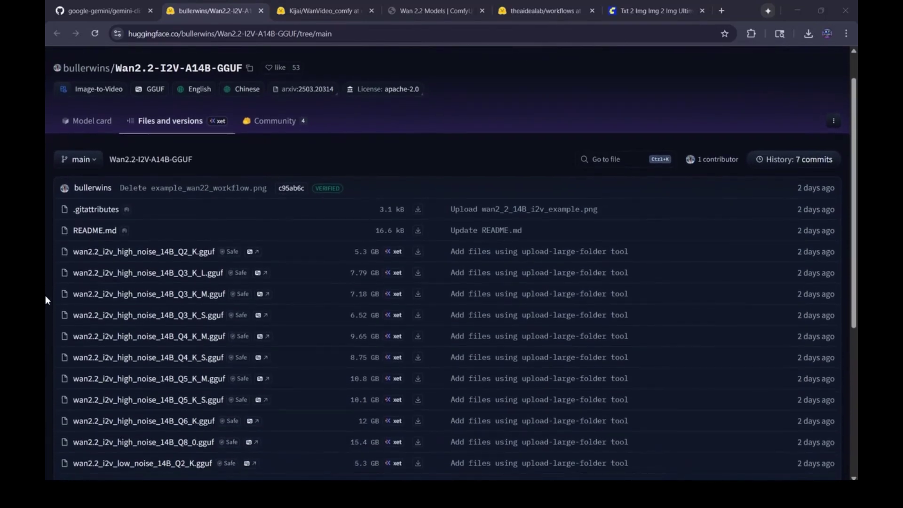
scroll(45, 295, "down", 4)
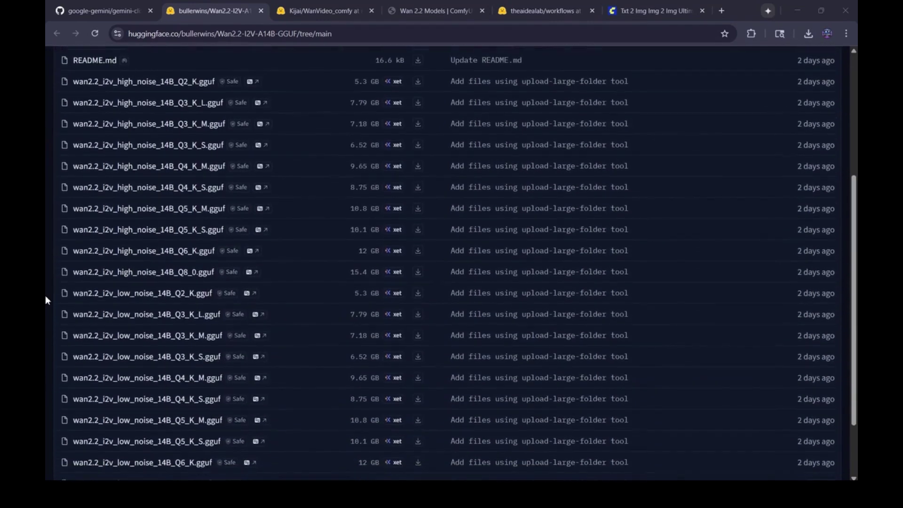
scroll(45, 295, "down", 1)
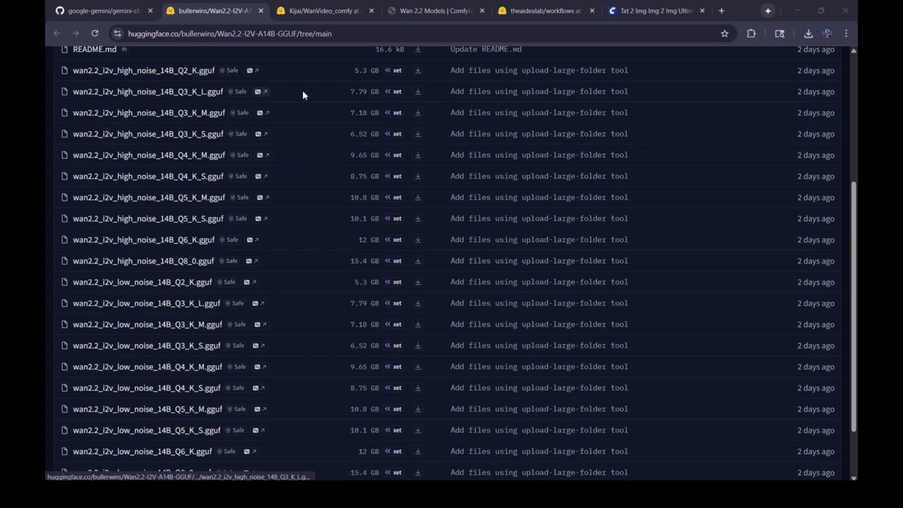
left_click(420, 94)
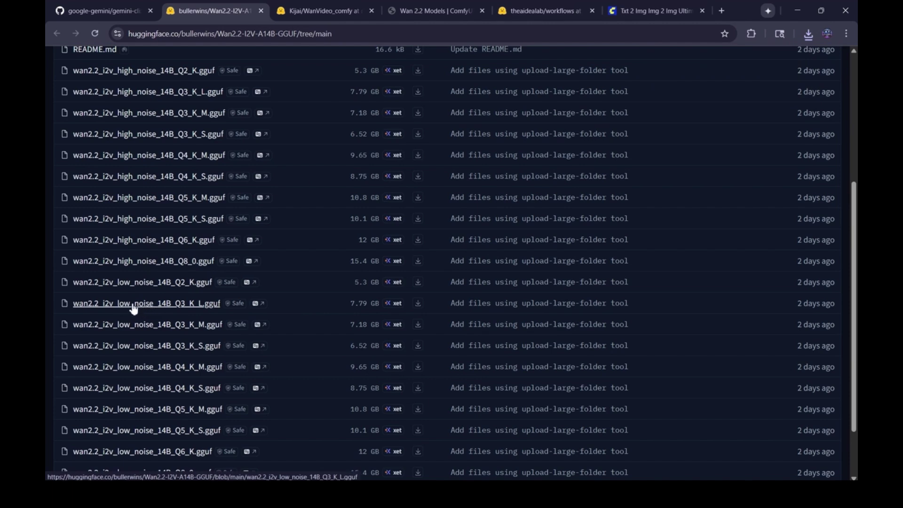
left_click(421, 308)
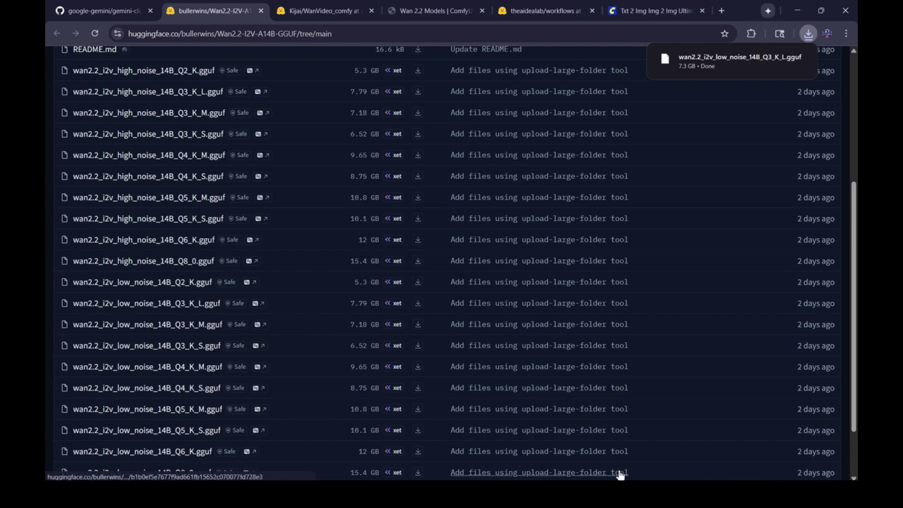
key("alt+Tab")
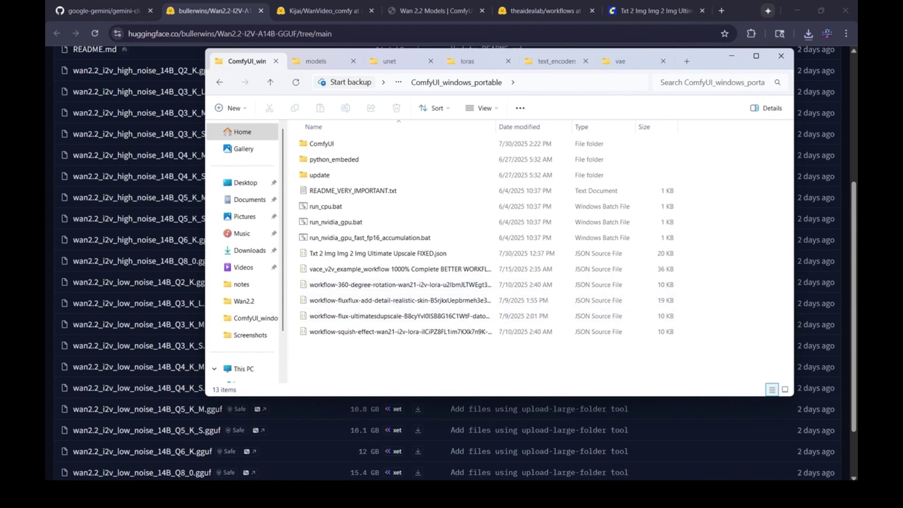
Open a second Explorer window on Downloads and navigate the other to ComfyUI\models\unet
right_click(615, 494)
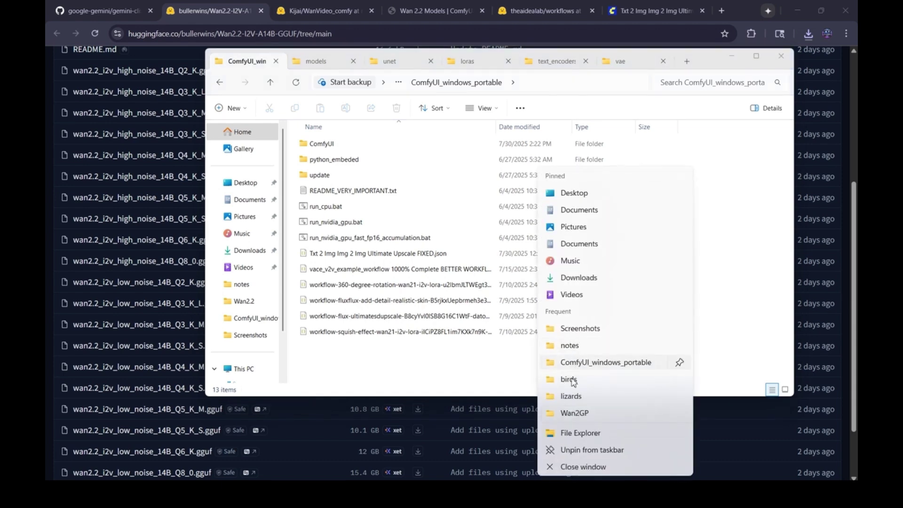
left_click(578, 434)
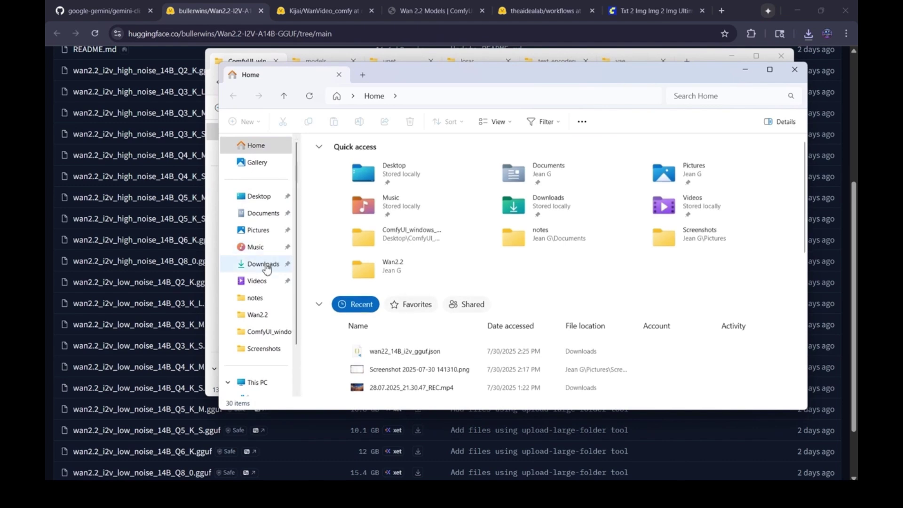
left_click(263, 264)
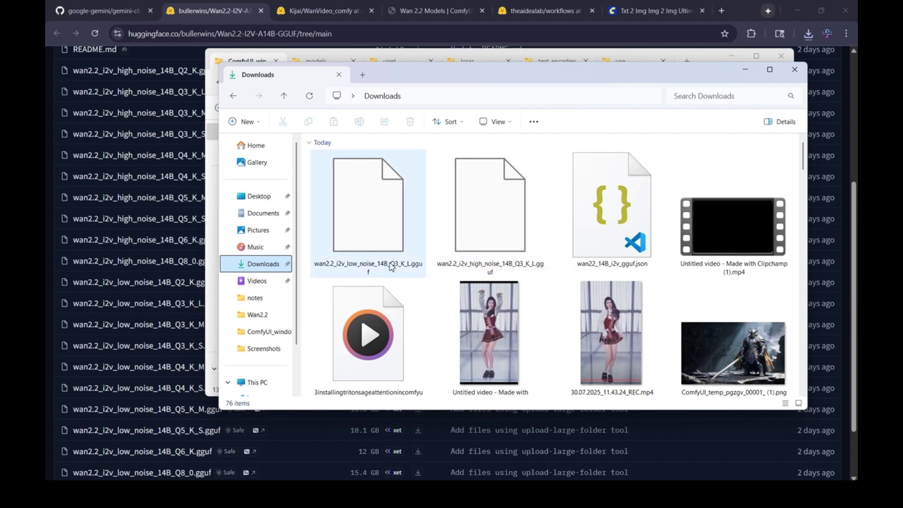
mouse_move(391, 266)
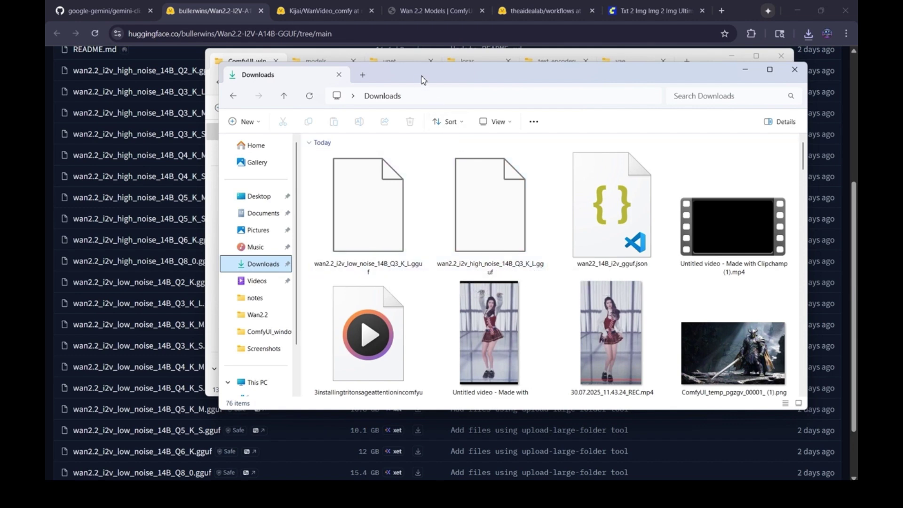
left_click_drag(422, 79, 436, 240)
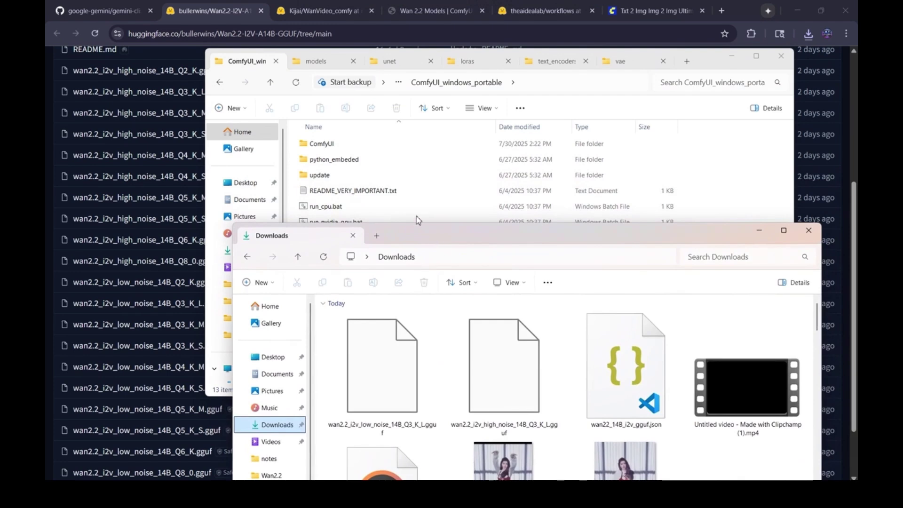
left_click(254, 64)
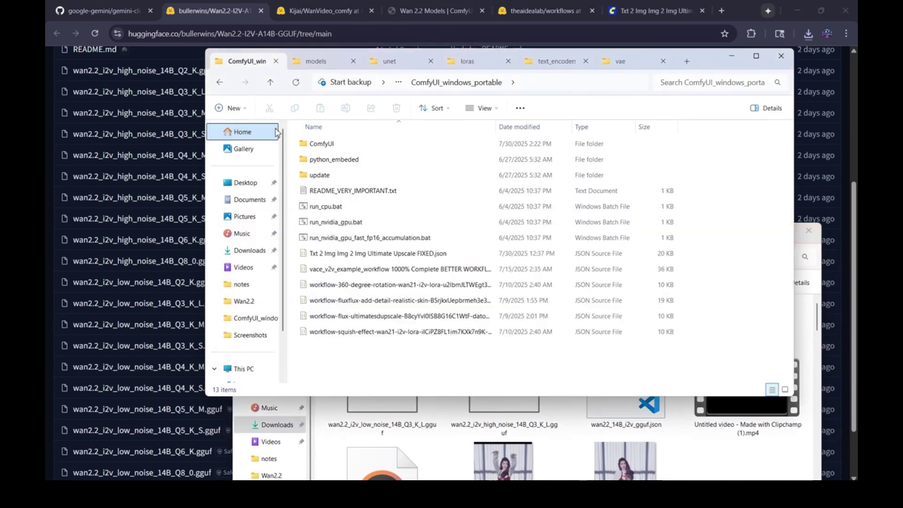
double_click(322, 143)
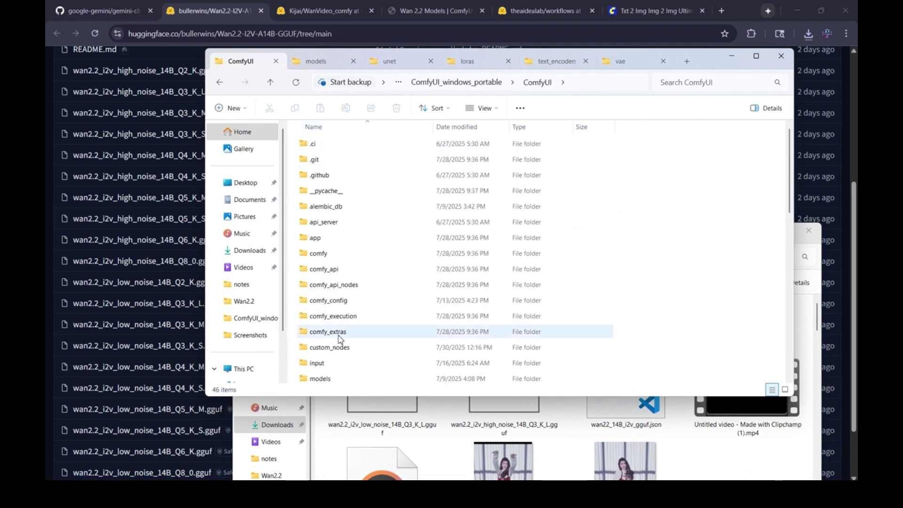
double_click(322, 380)
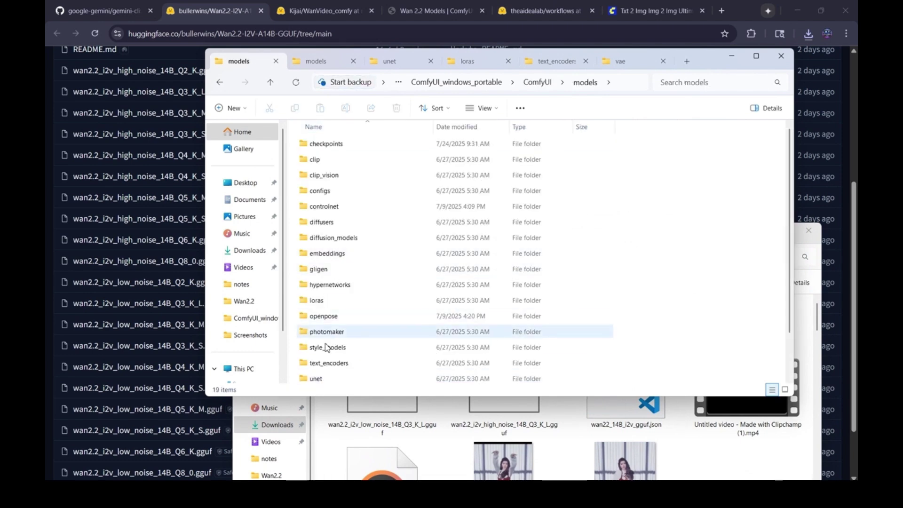
left_click(325, 379)
double_click(325, 378)
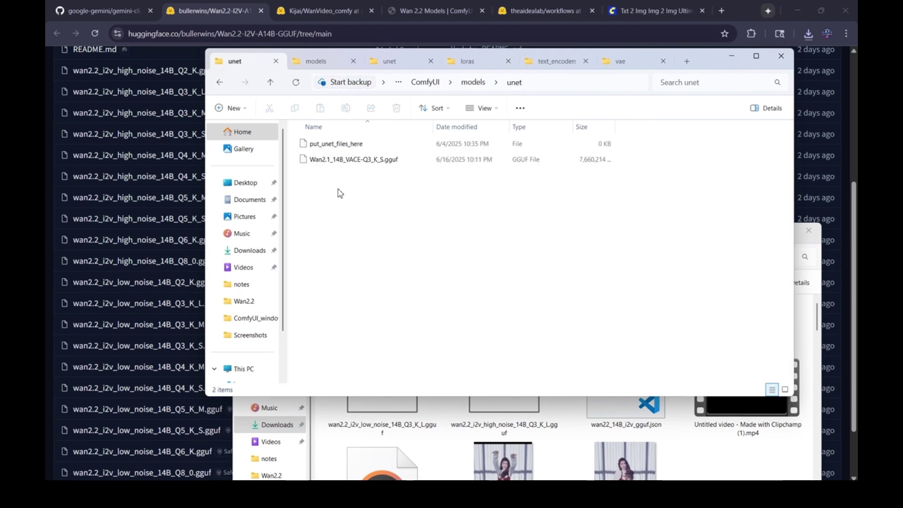
Drag both Q3_K_L gguf files from Downloads into the unet folder, then minimize Downloads
left_click(318, 455)
left_click(499, 365)
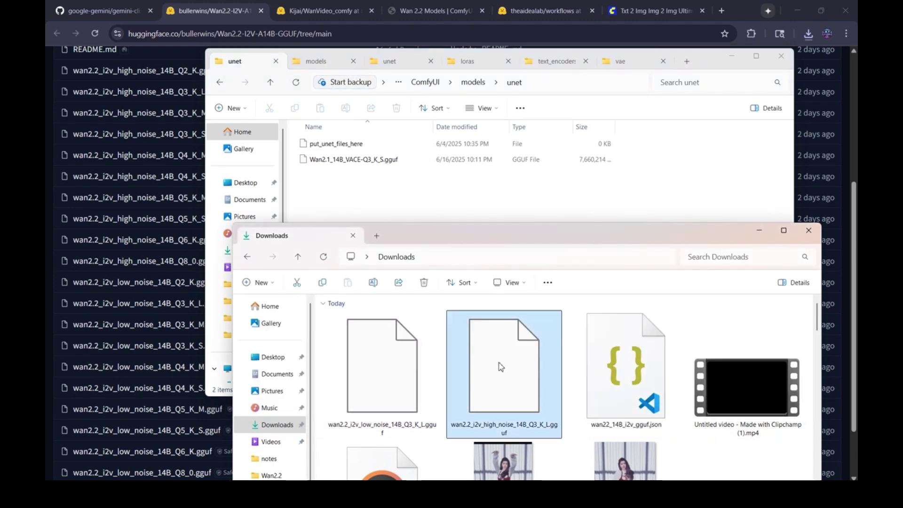
left_click(389, 378, "ctrl")
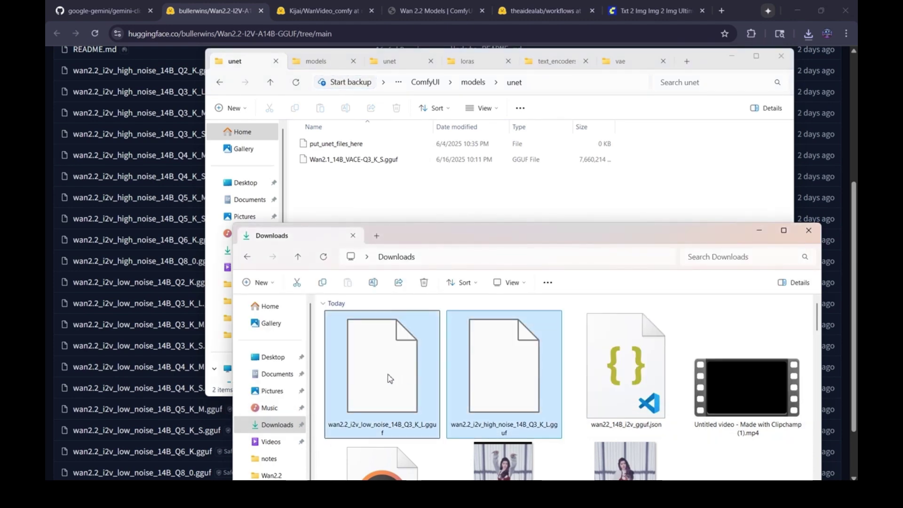
left_click_drag(390, 378, 339, 205)
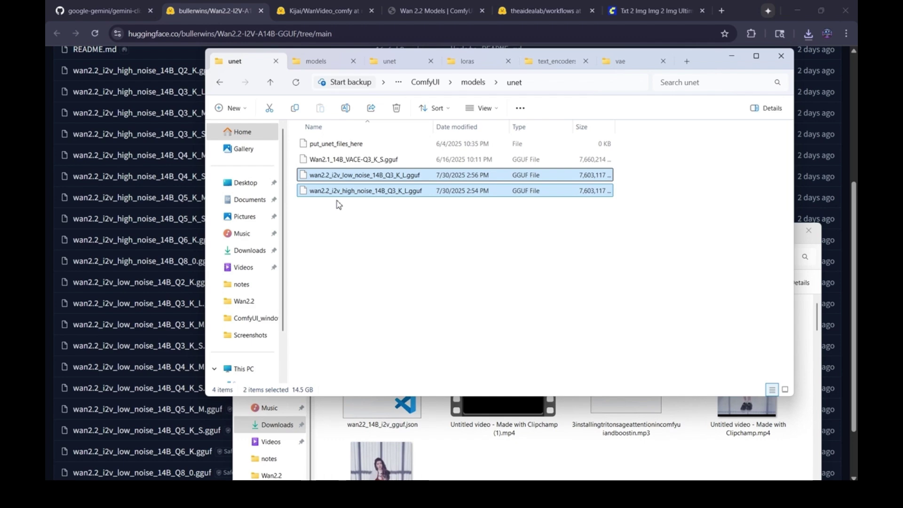
left_click(349, 216)
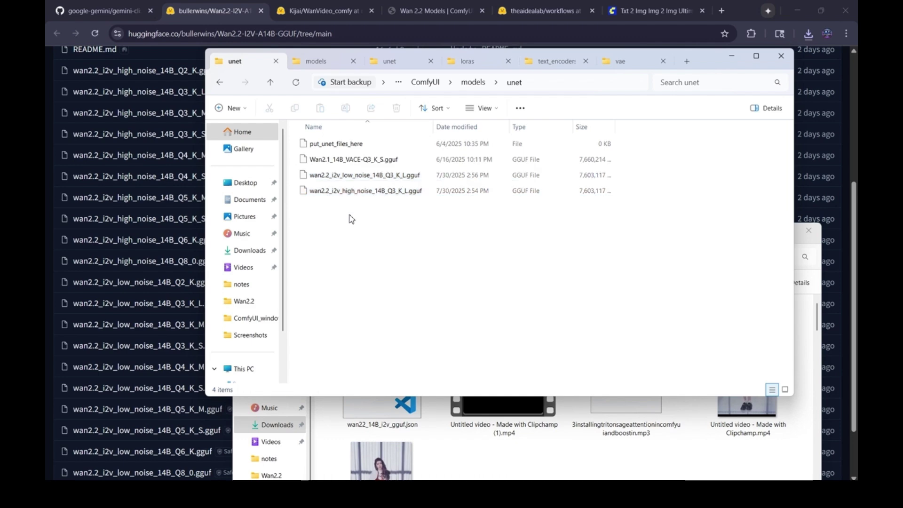
left_click(323, 413)
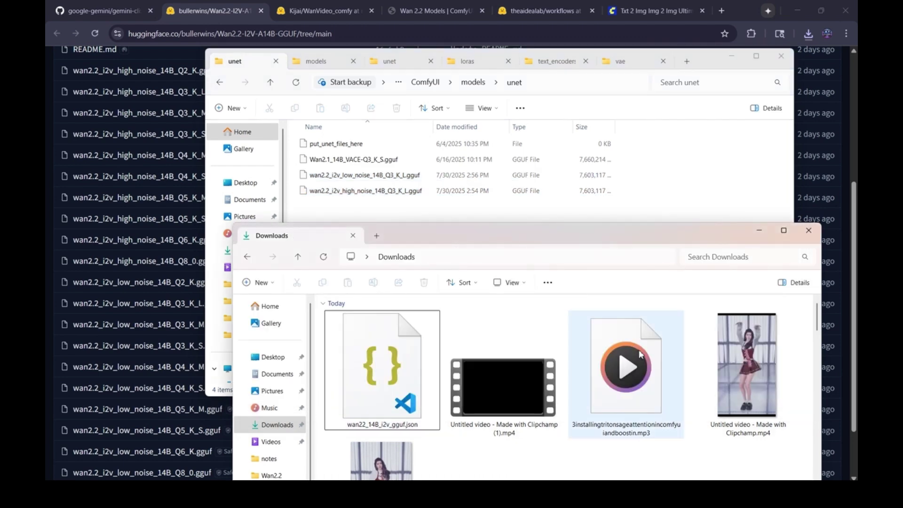
left_click(760, 234)
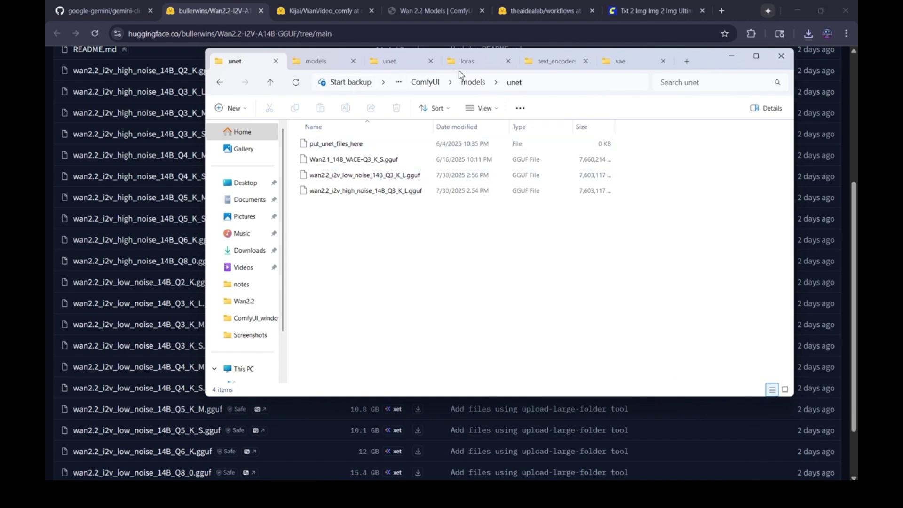
Download lightx2v_I2V_14B_480p_cfg_step_distill_rank32_bf16.safetensors from the Kijai WanVideo_comfy Lightx2v folder
left_click(314, 8)
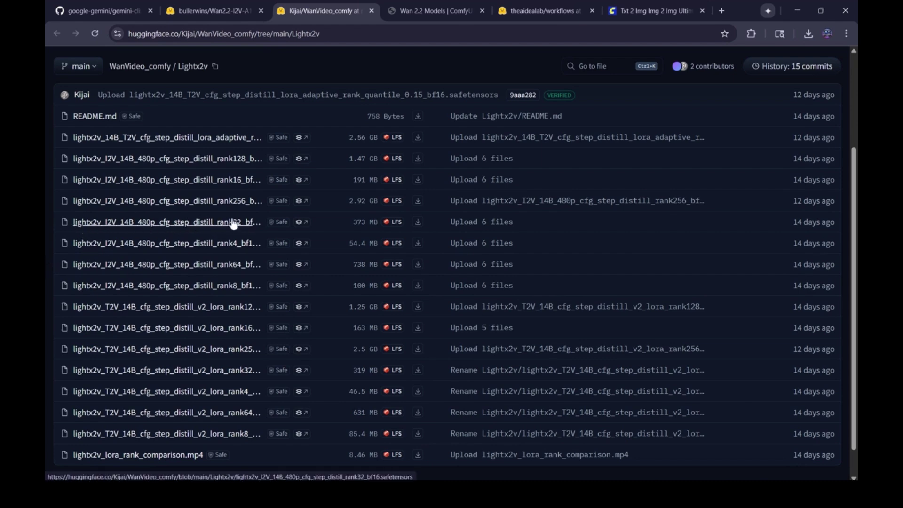
left_click(419, 223)
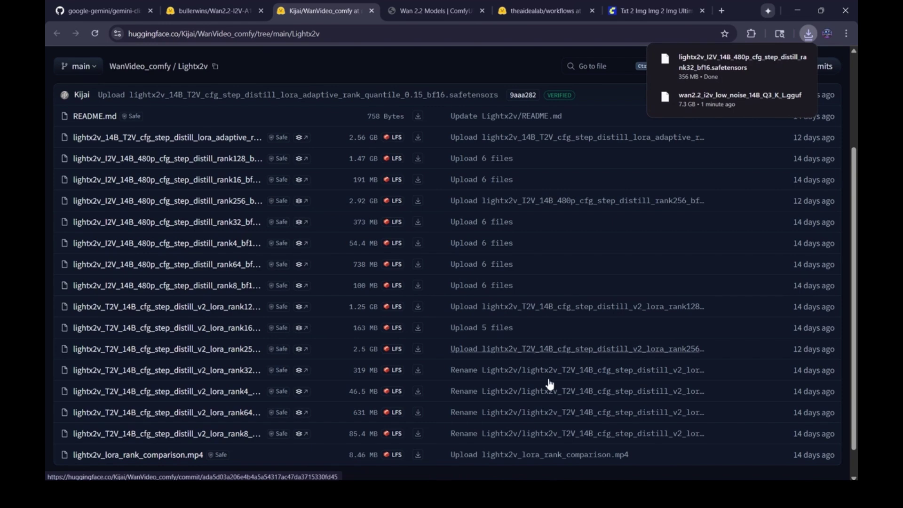
Navigate the unet Explorer window back up to models and into the loras folder
mouse_move(555, 461)
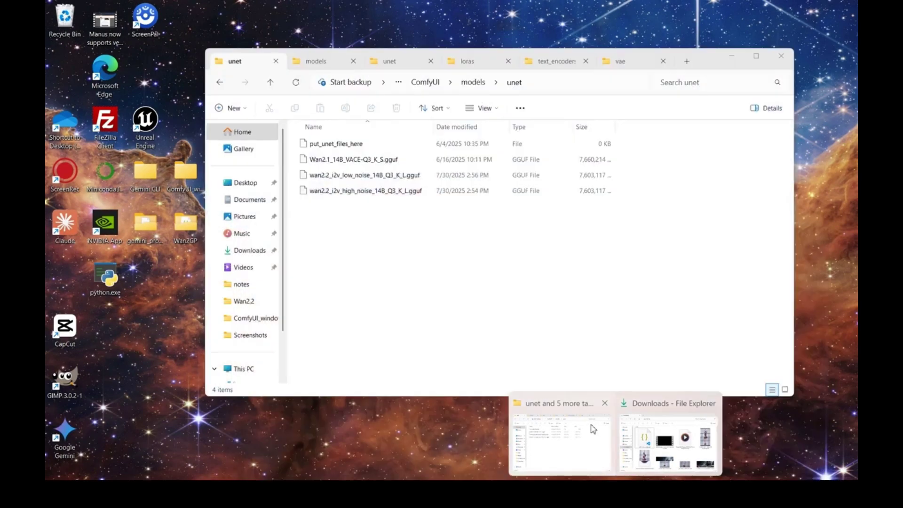
left_click(592, 428)
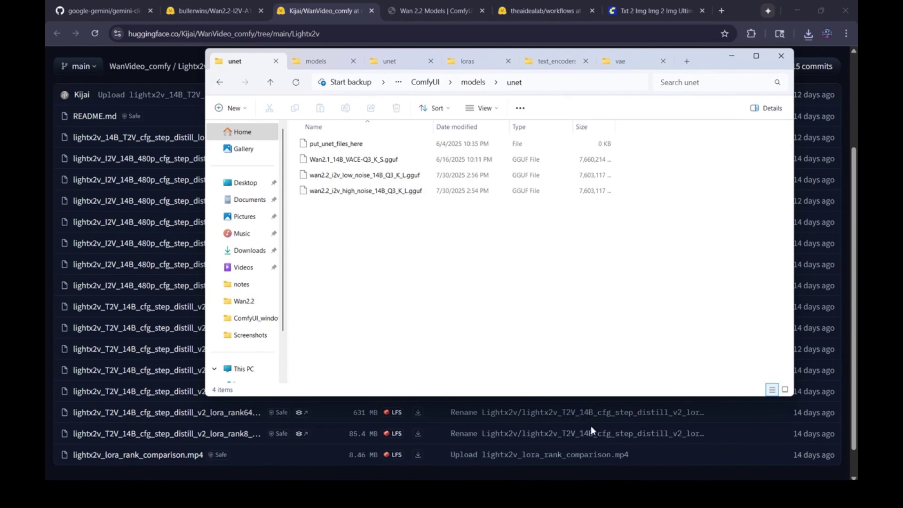
left_click(668, 447)
left_click(315, 71)
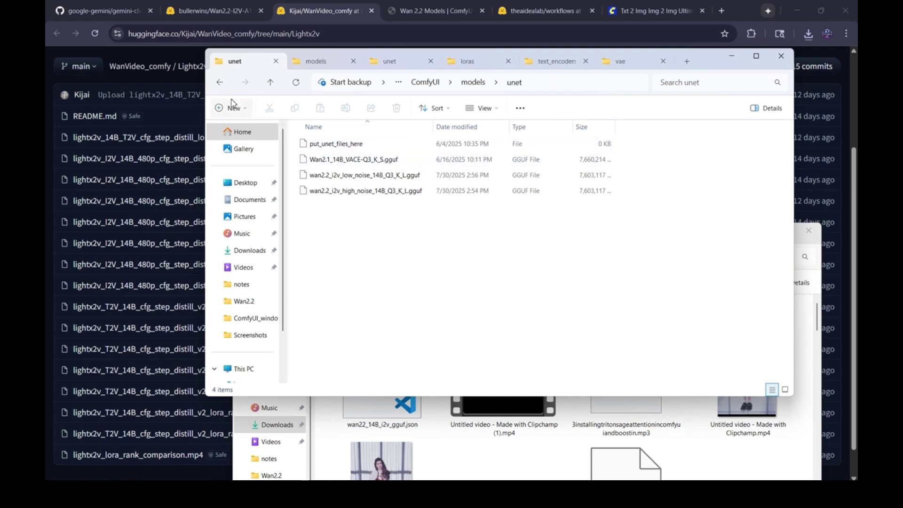
left_click(218, 82)
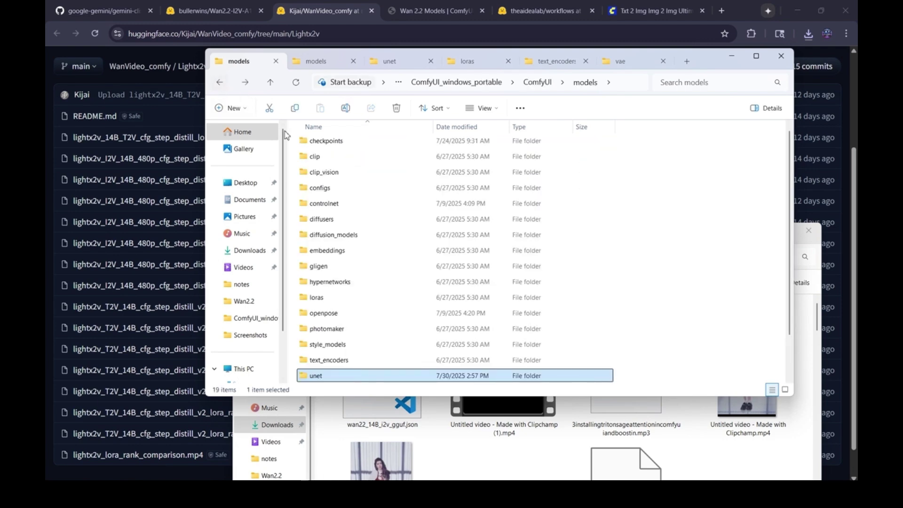
double_click(321, 301)
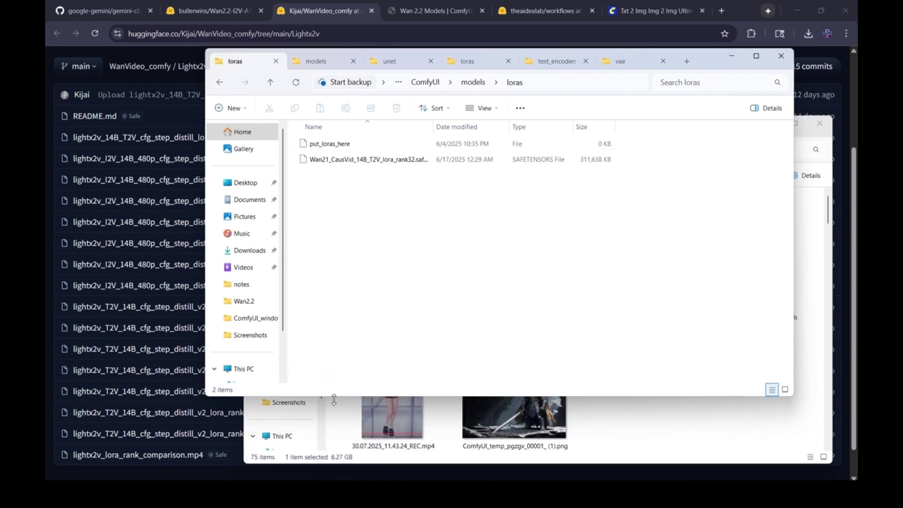
Drag the lightx2v LoRA safetensors from Downloads into the loras folder
left_click(333, 422)
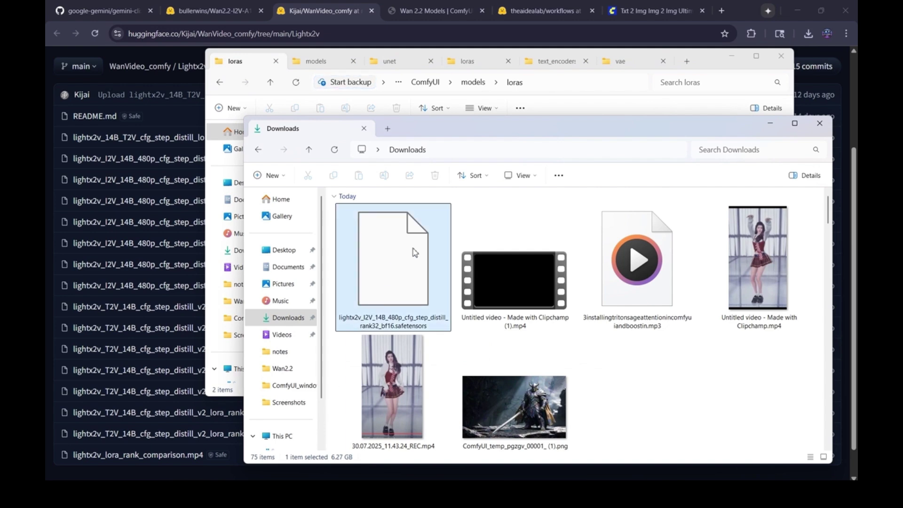
left_click_drag(432, 128, 420, 184)
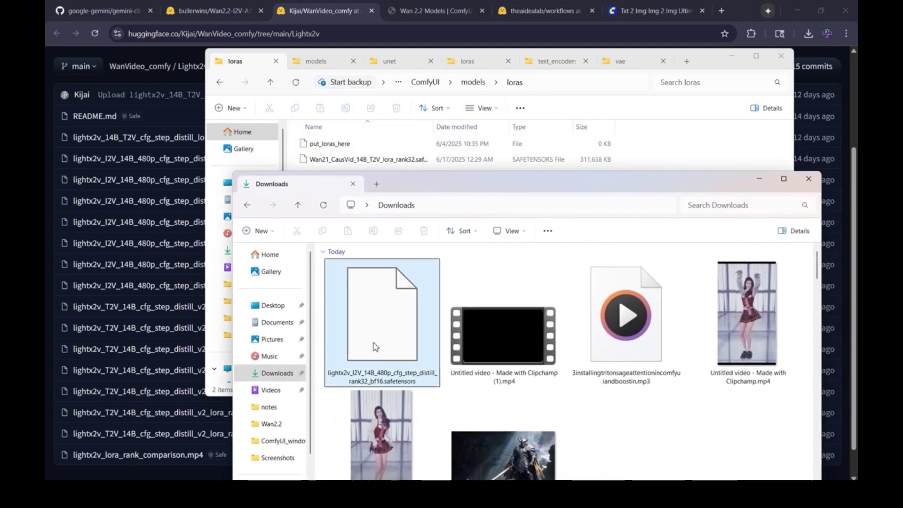
left_click_drag(376, 347, 662, 164)
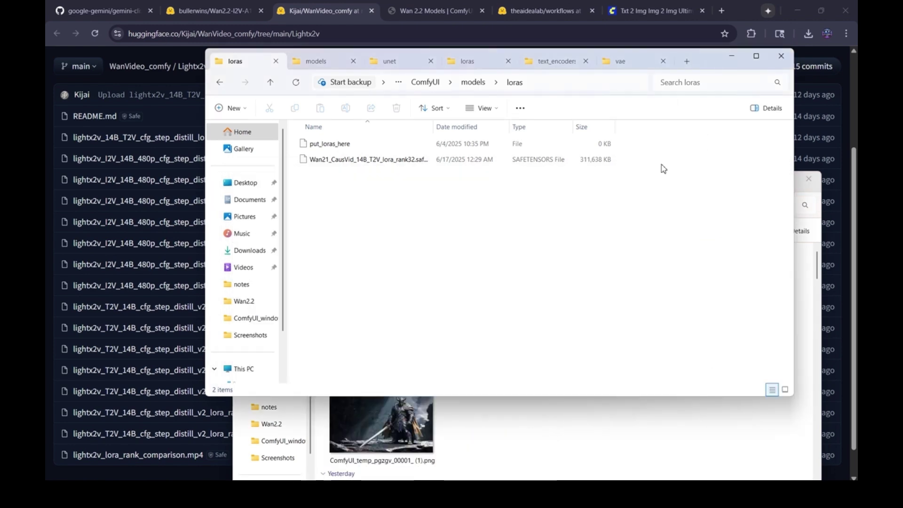
left_click(440, 209)
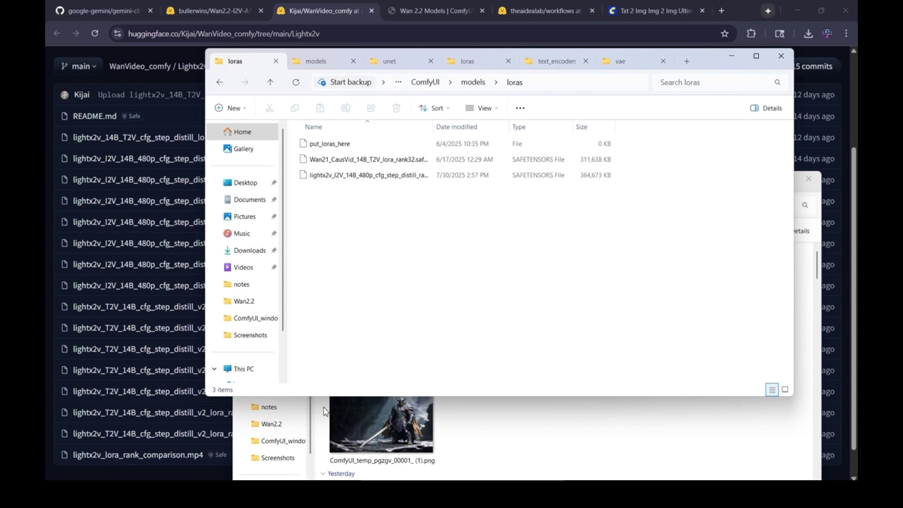
left_click(413, 11)
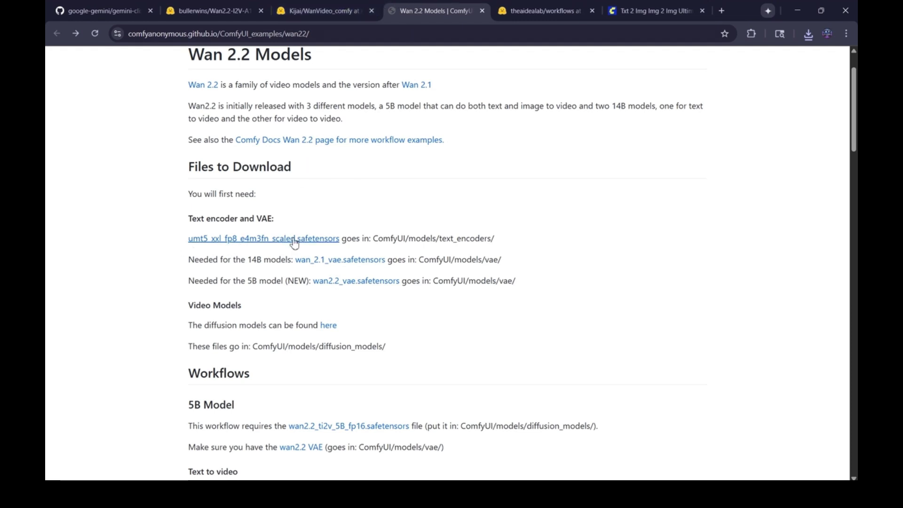
Follow the umt5 link and download umt5_xxl_fp8_e4m3fn_scaled.safetensors (6.3 GB)
left_click(252, 241)
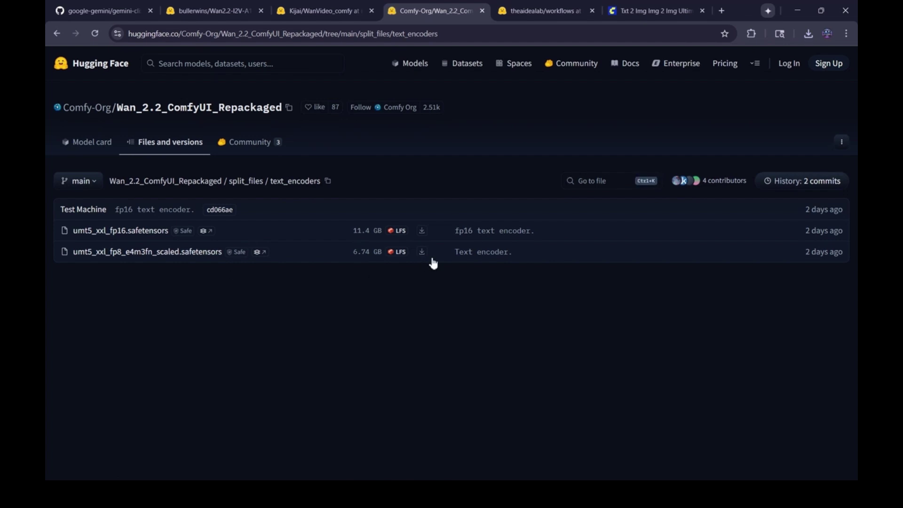
left_click(422, 254)
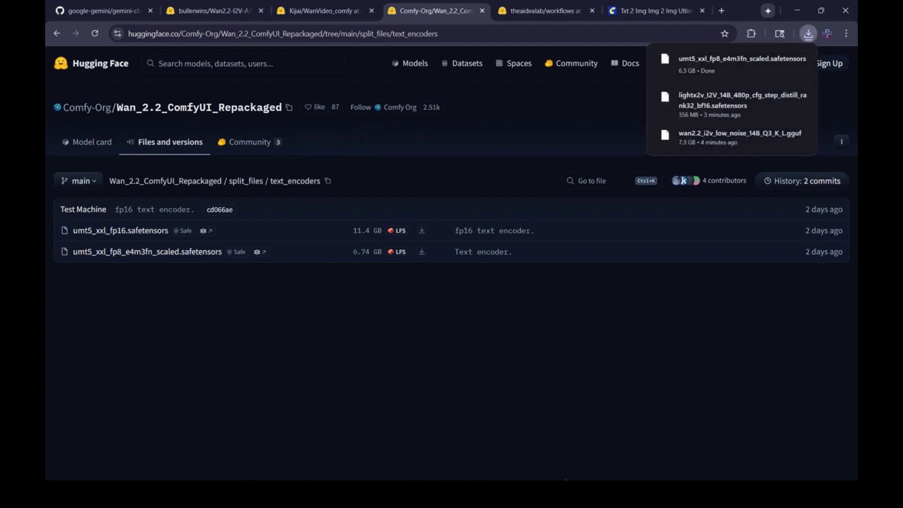
left_click_drag(182, 251, 382, 253)
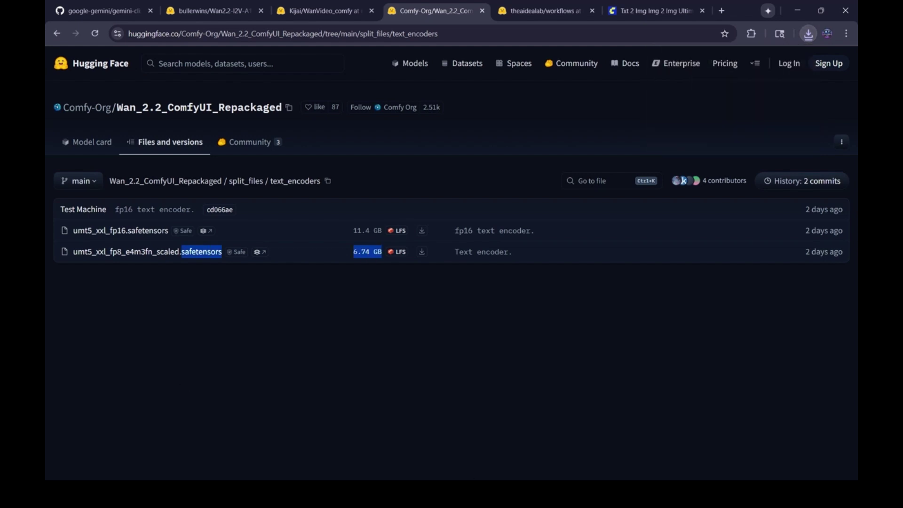
left_click(380, 440)
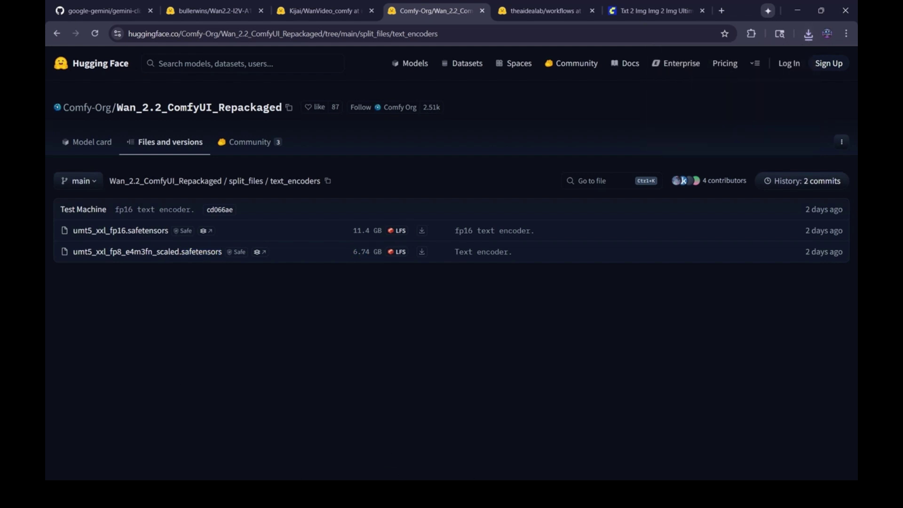
key("super+e")
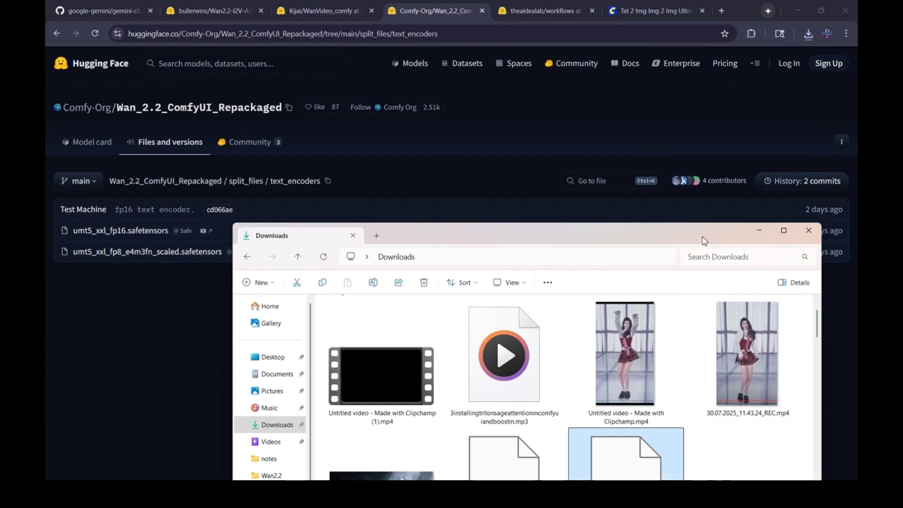
left_click_drag(704, 239, 704, 197)
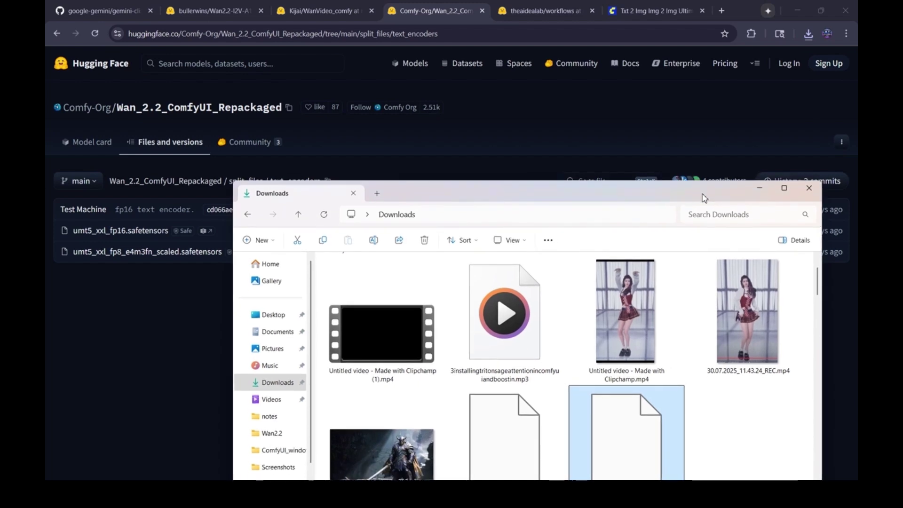
left_click(323, 215)
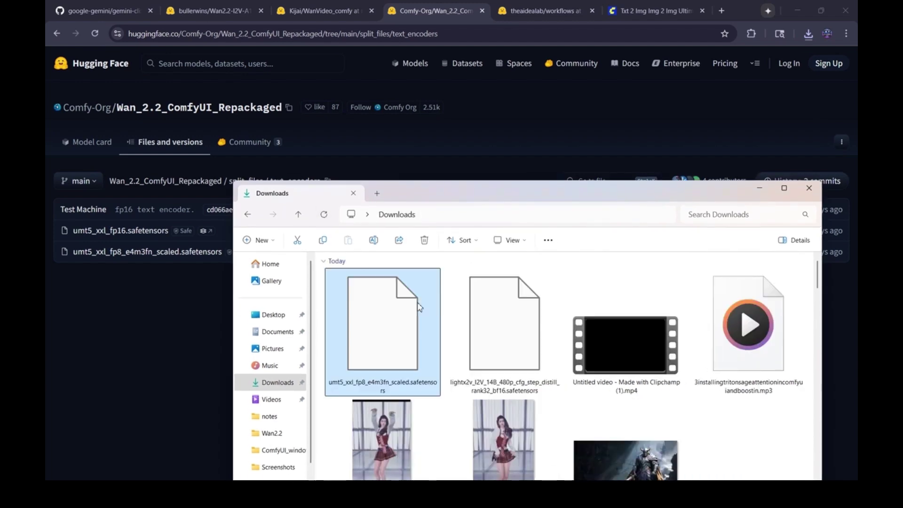
left_click(760, 189)
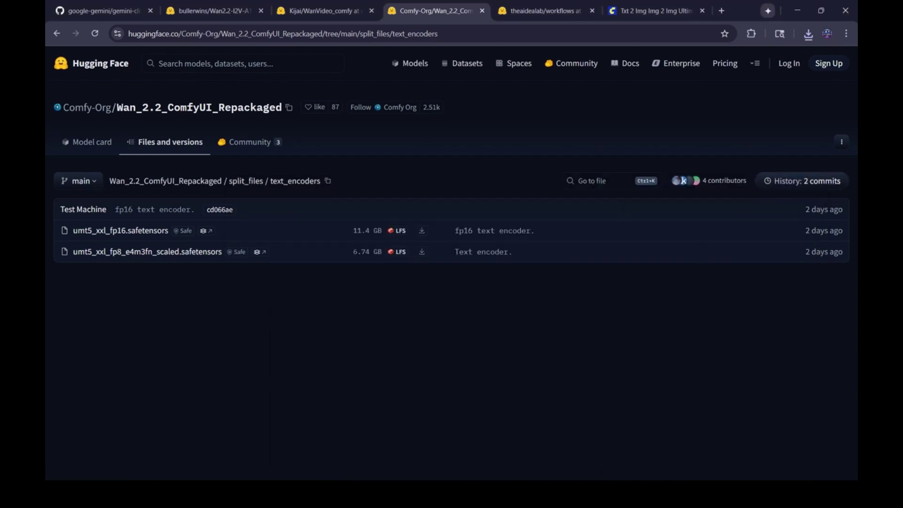
mouse_move(615, 495)
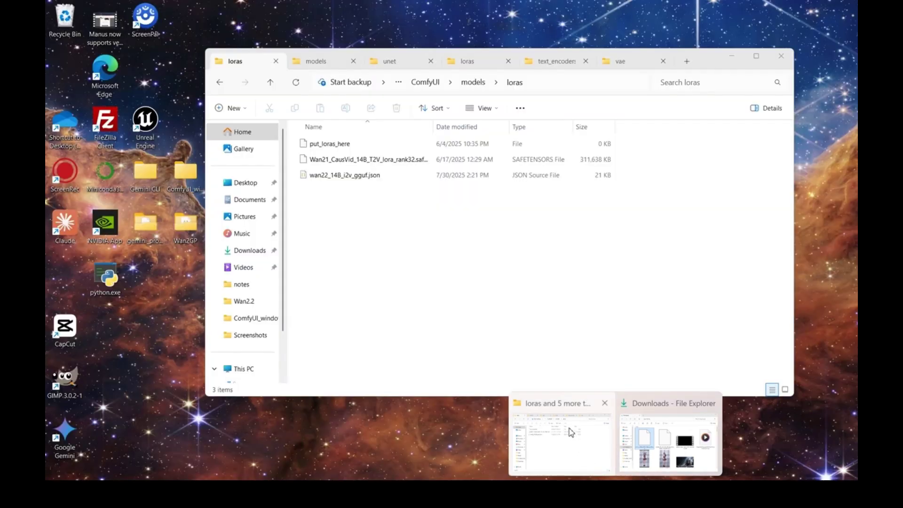
Arrange the Explorer windows and navigate from loras to the models\text_encoders folder
left_click(571, 432)
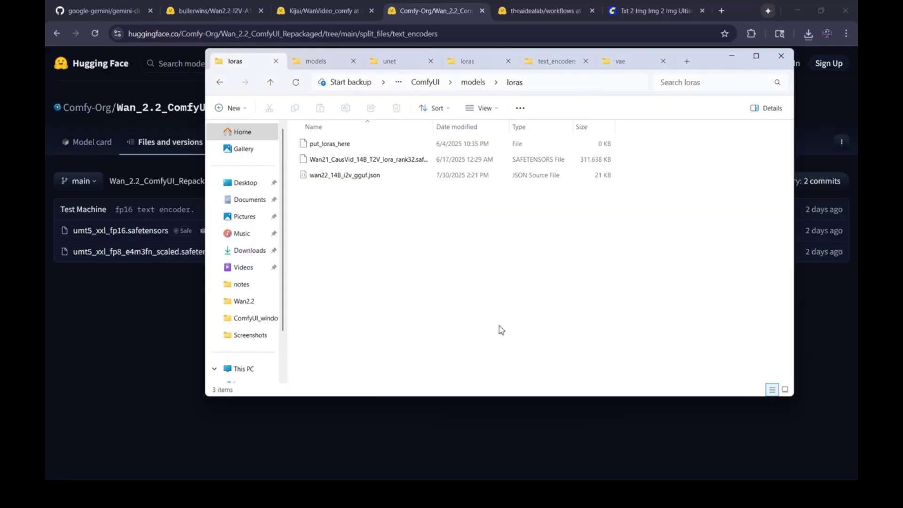
mouse_move(616, 494)
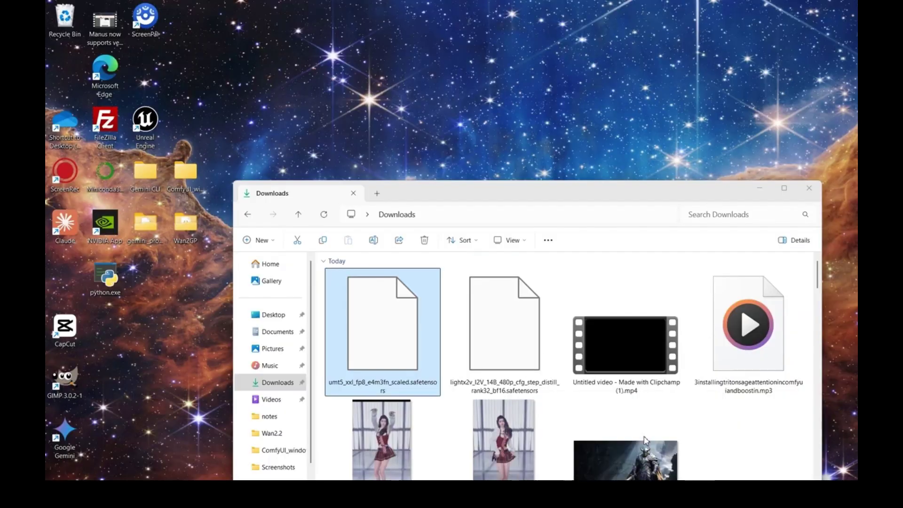
left_click(666, 445)
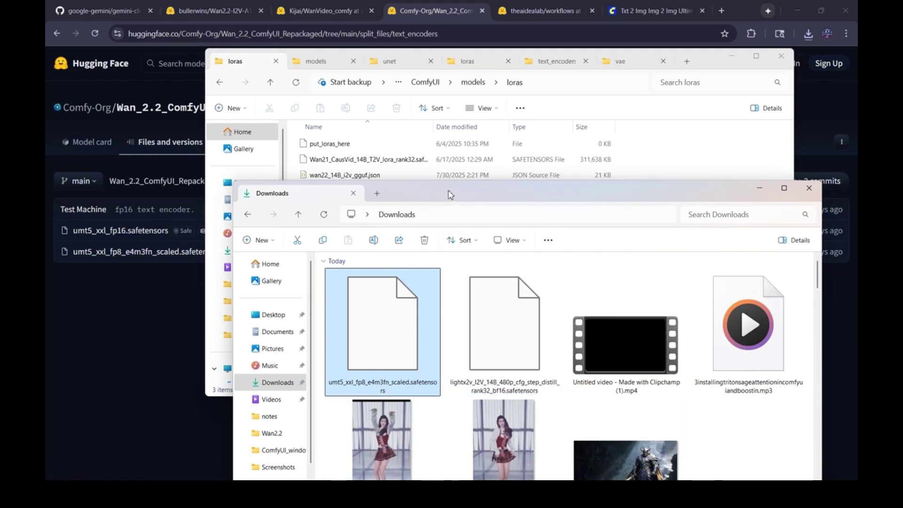
left_click_drag(451, 194, 444, 256)
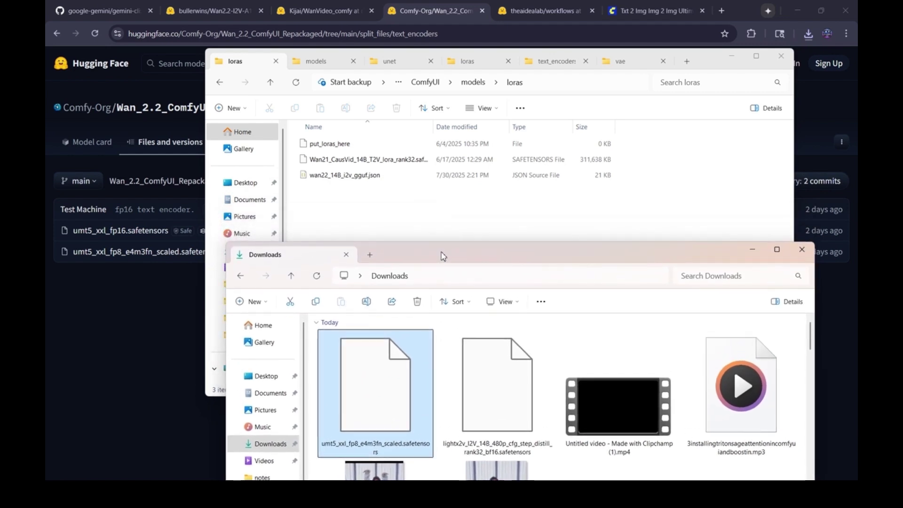
left_click(383, 207)
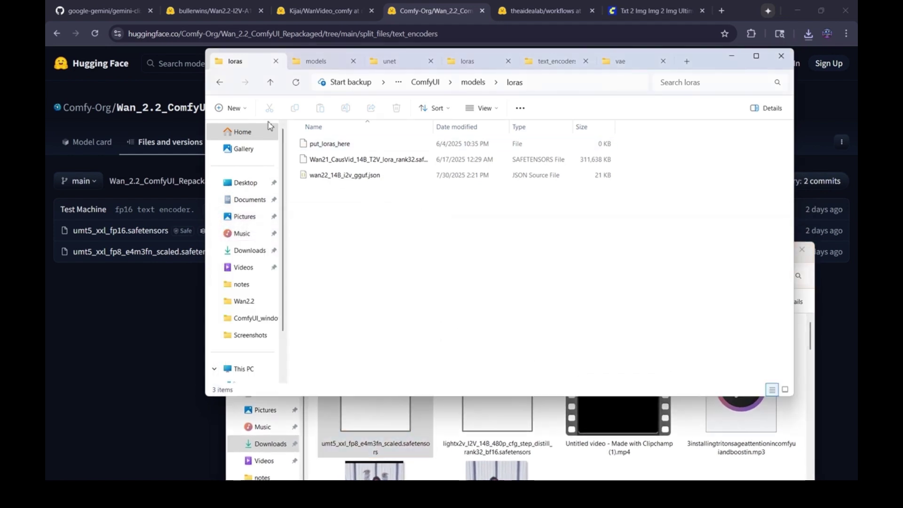
left_click(219, 85)
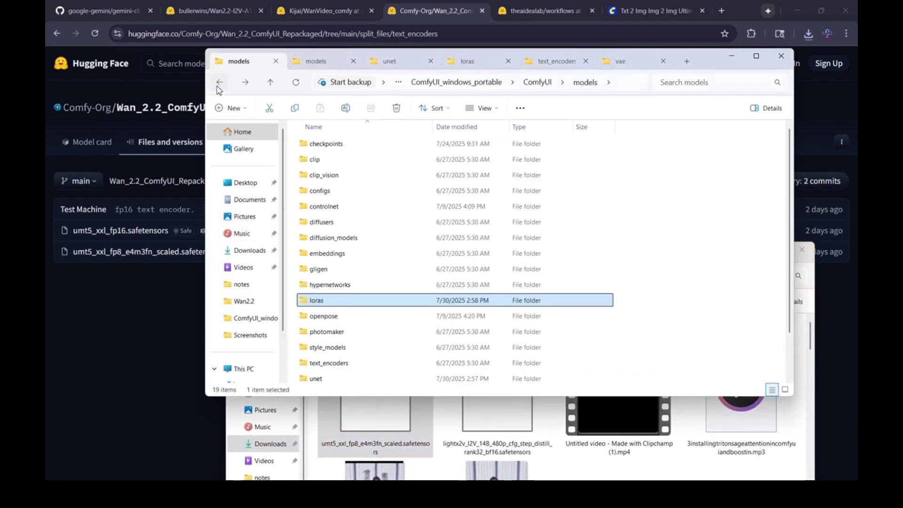
scroll(334, 311, "down", 2)
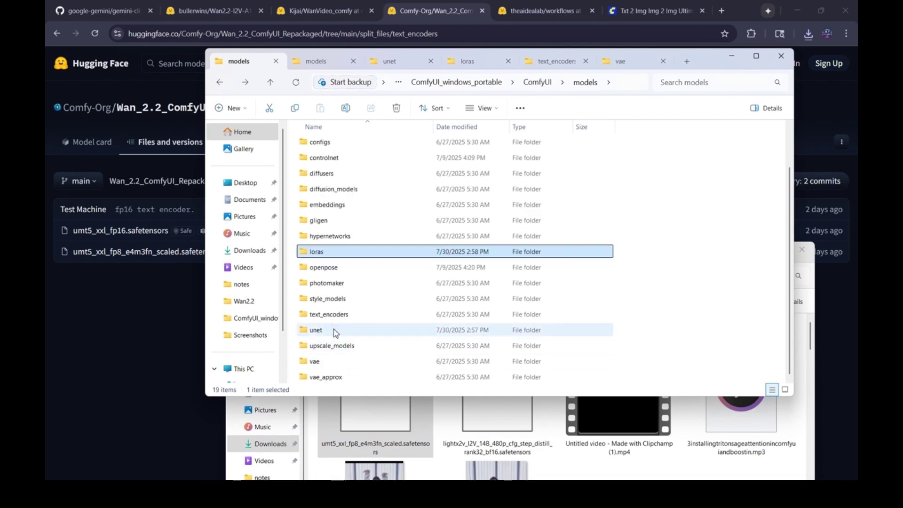
double_click(329, 315)
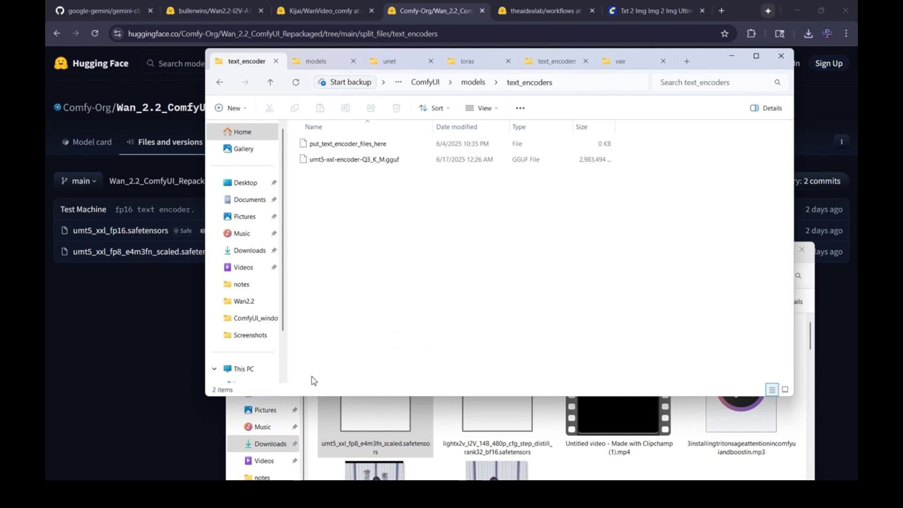
Drag umt5_xxl_fp8_e4m3fn_scaled.safetensors from Downloads into text_encoders
left_click(324, 430)
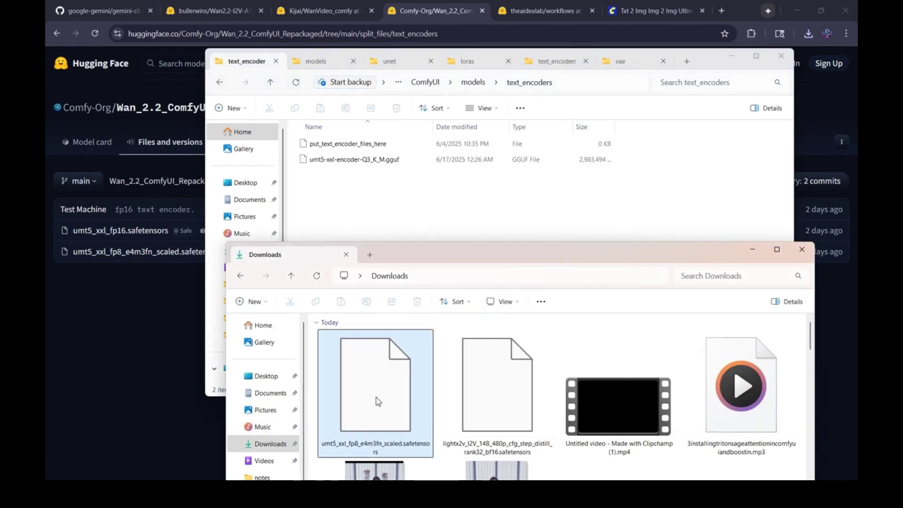
left_click_drag(378, 402, 343, 223)
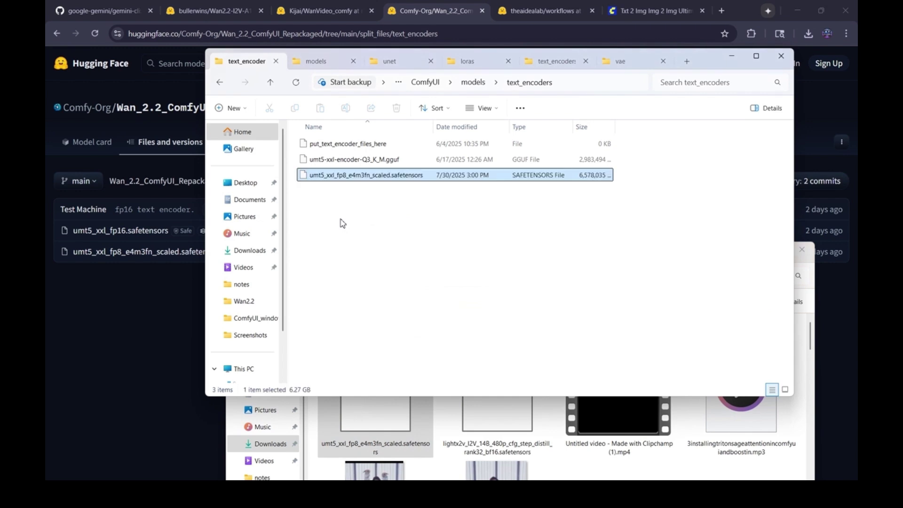
left_click(310, 421)
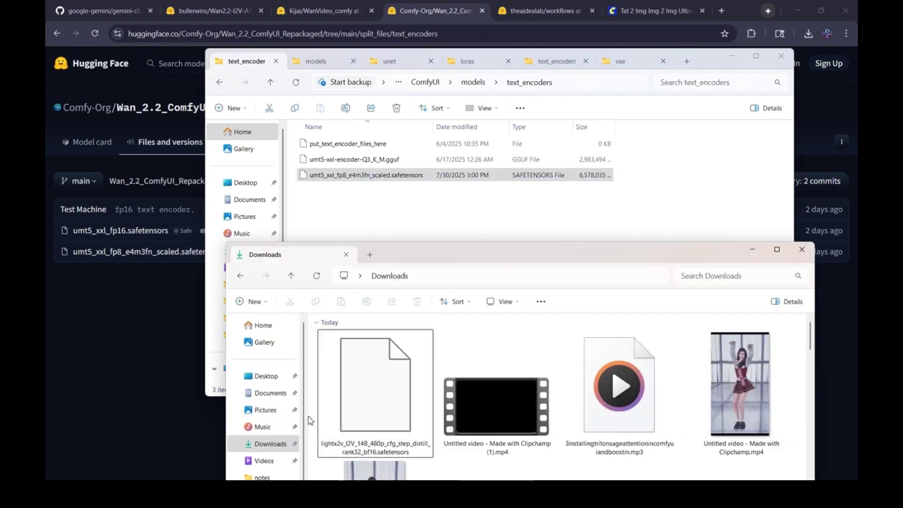
Open the models\vae folder to confirm it only holds wan_2.1_vae.safetensors
left_click(441, 5)
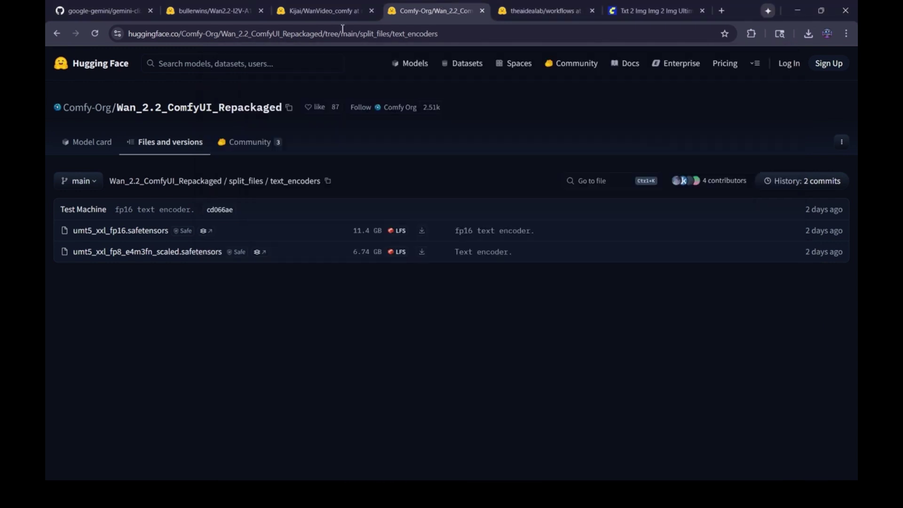
left_click(58, 33)
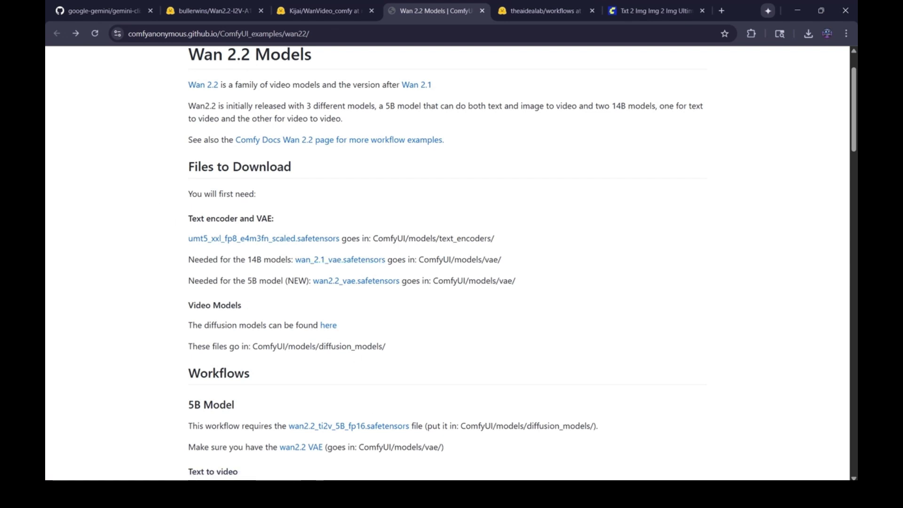
mouse_move(612, 492)
left_click(588, 445)
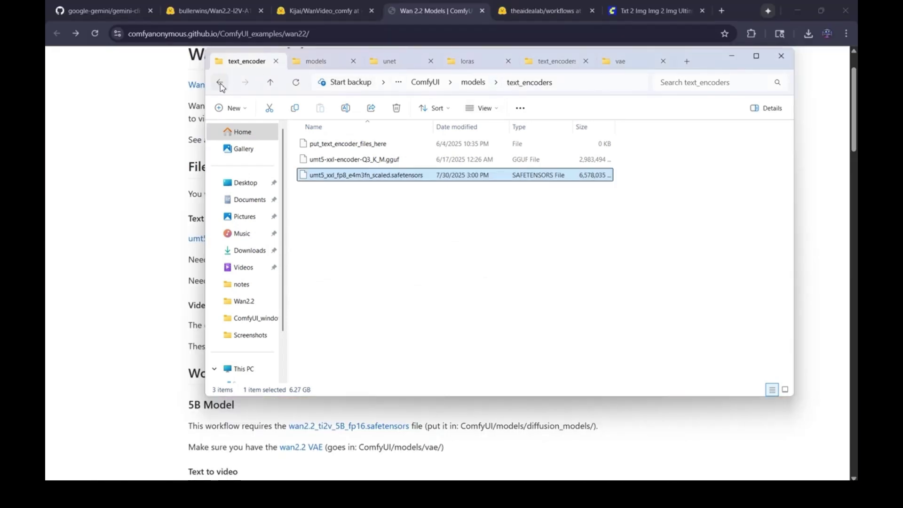
left_click(220, 85)
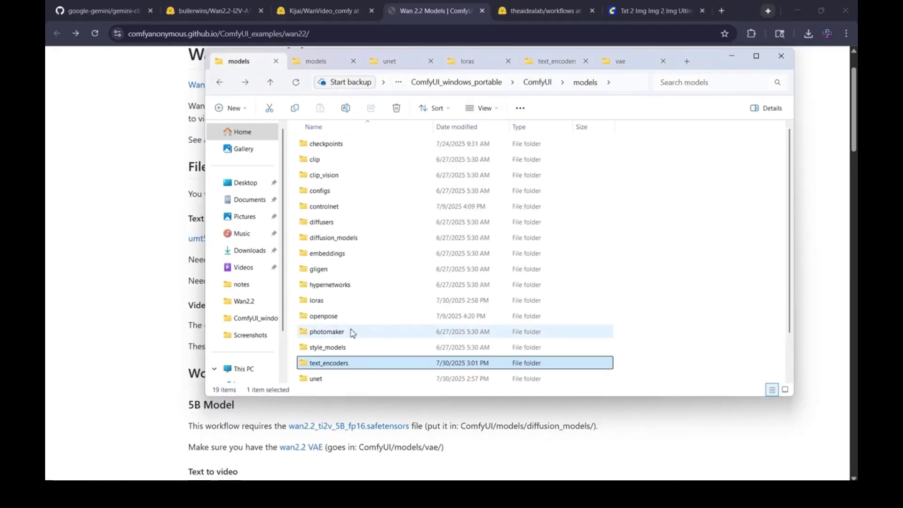
scroll(353, 332, "down", 1)
double_click(333, 361)
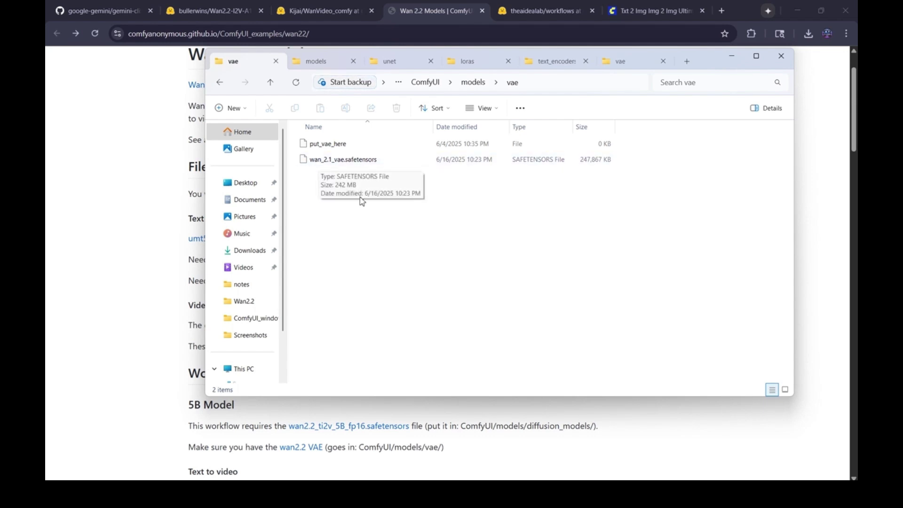
left_click(431, 9)
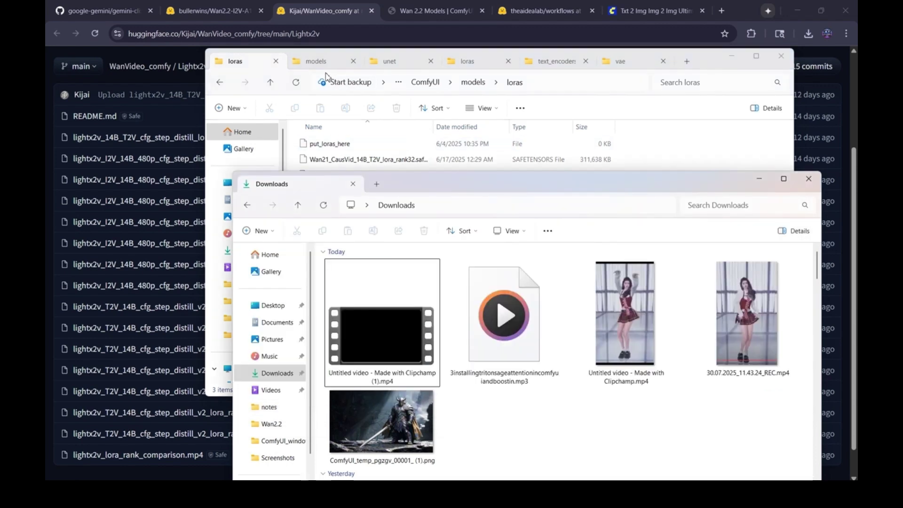
Check the contents of the models, unet, loras, text_encoders and vae folders, then minimize Explorer
left_click(312, 66)
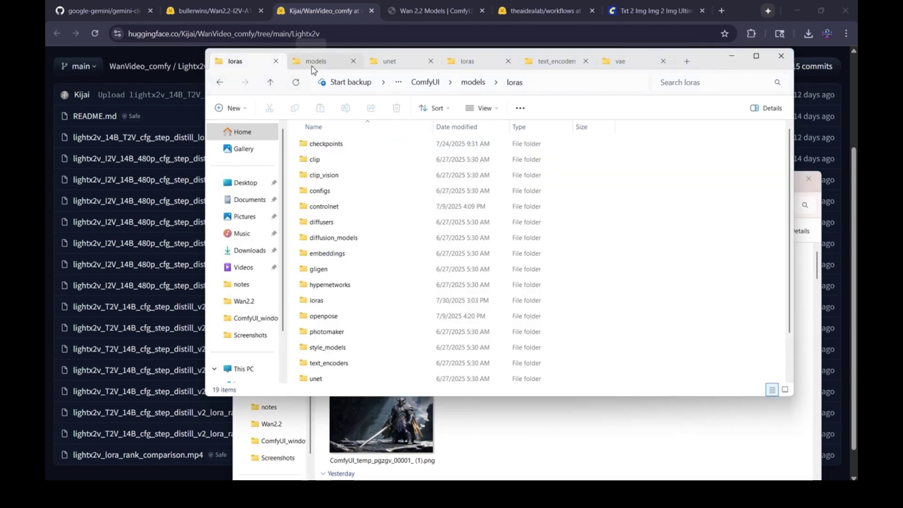
left_click(385, 66)
left_click(477, 64)
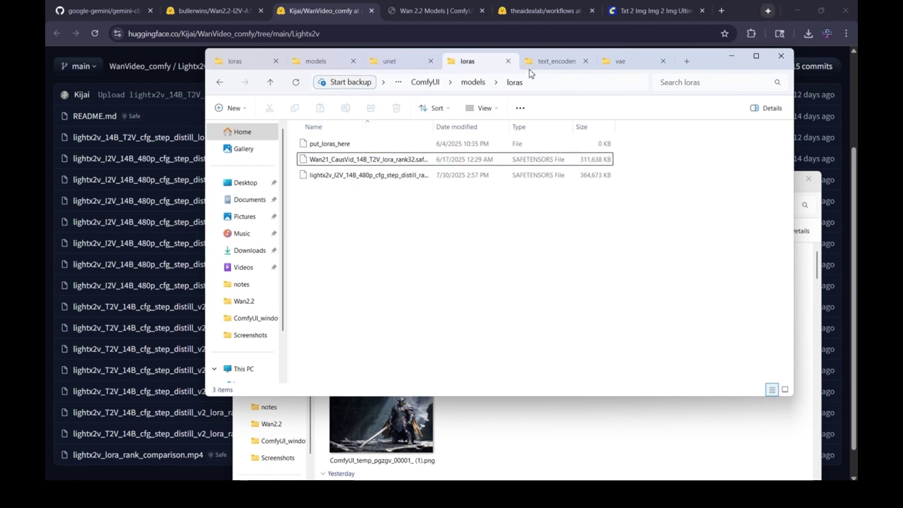
left_click(547, 63)
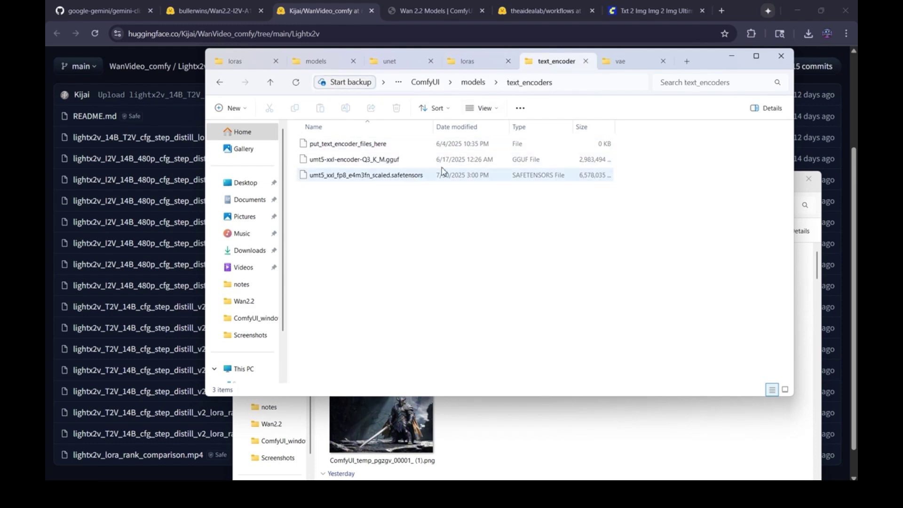
left_click(629, 62)
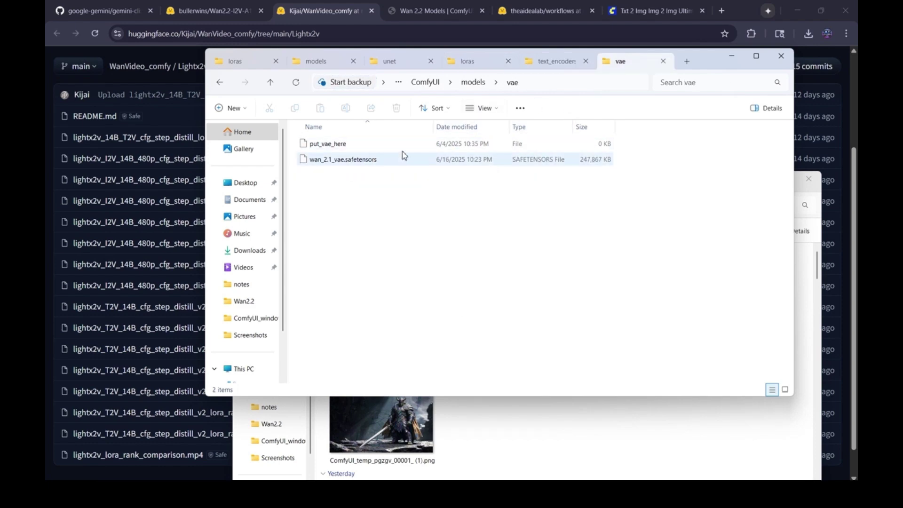
left_click(732, 56)
left_click(414, 11)
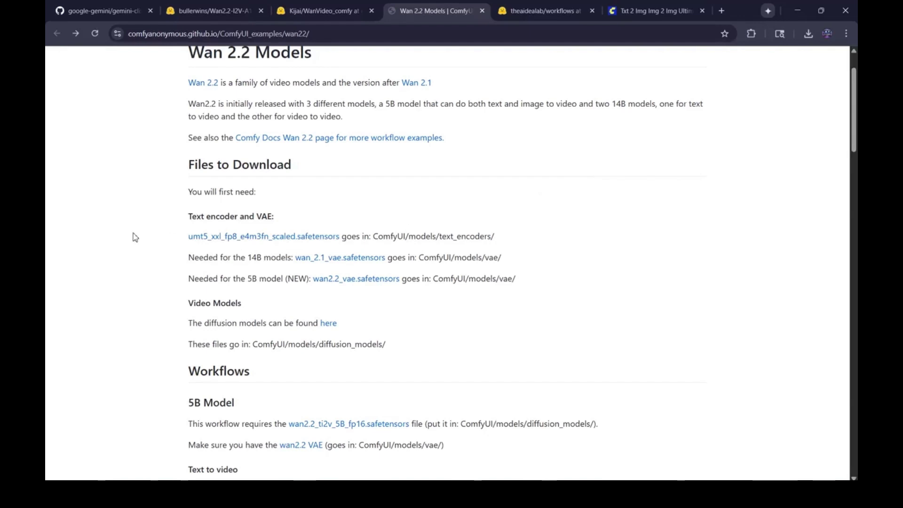
Open the wan2.2_vae.safetensors page in a new tab and download the 1.41 GB file
right_click(347, 282)
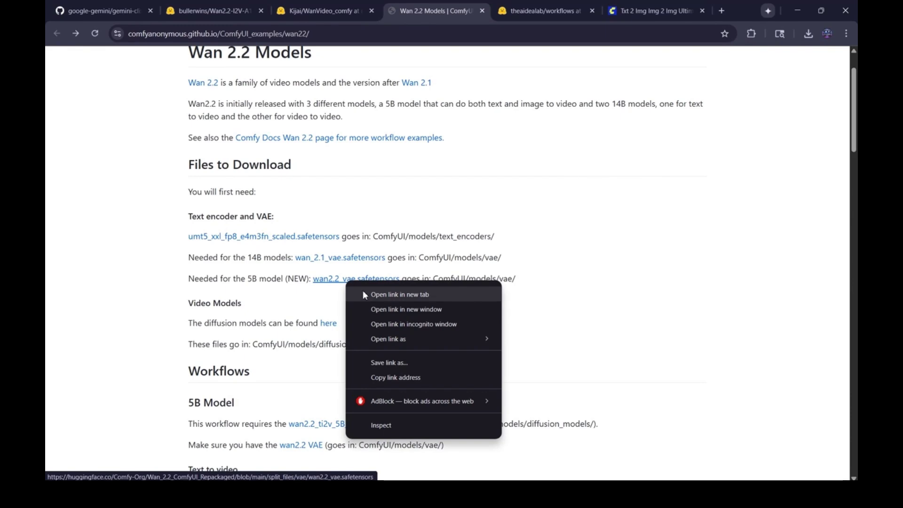
left_click(363, 291)
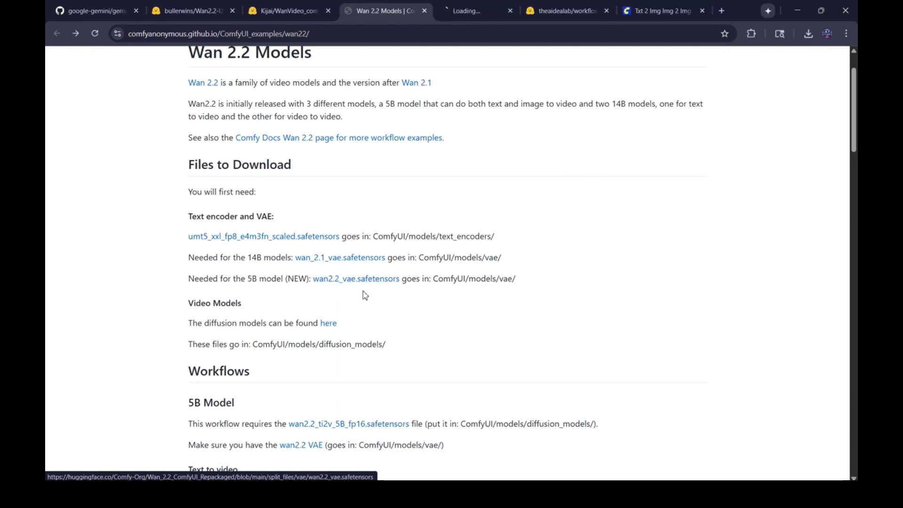
left_click(458, 14)
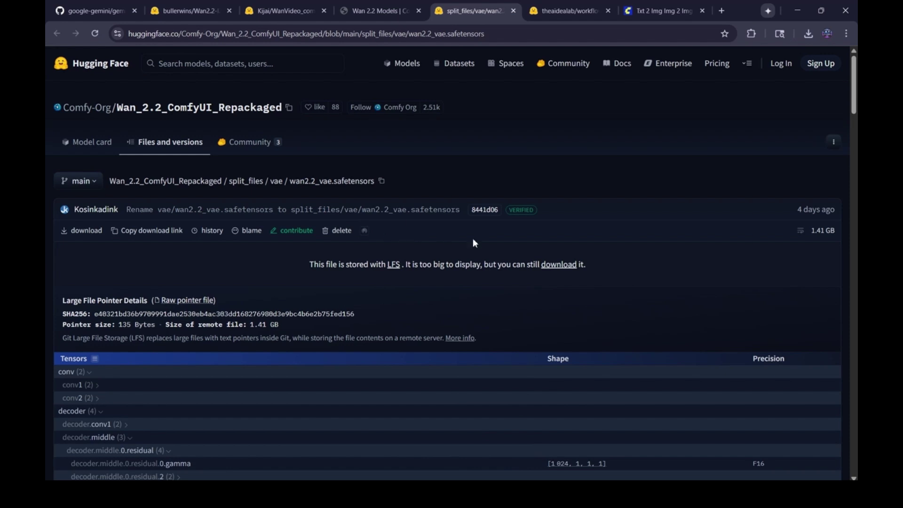
left_click(553, 266)
left_click(615, 496)
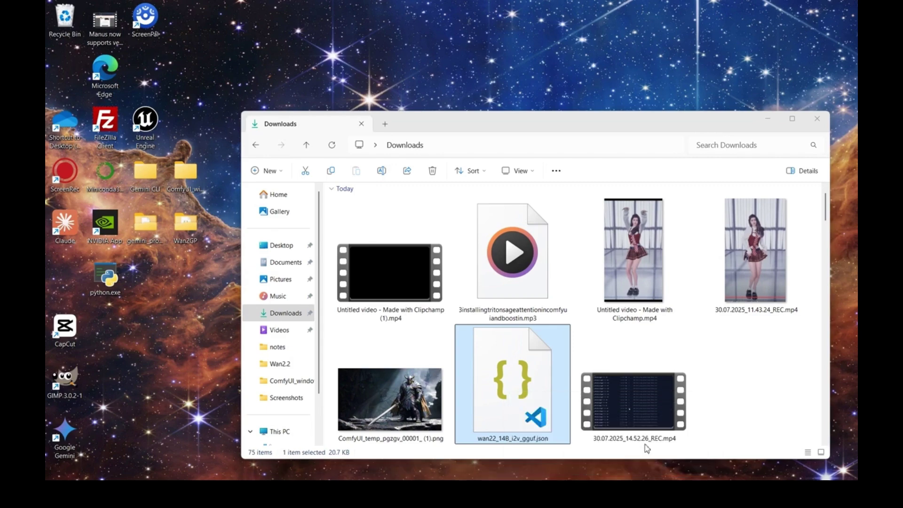
Refresh Downloads to show wan2.2_vae.safetensors and place it beside the vae folder window
left_click(647, 448)
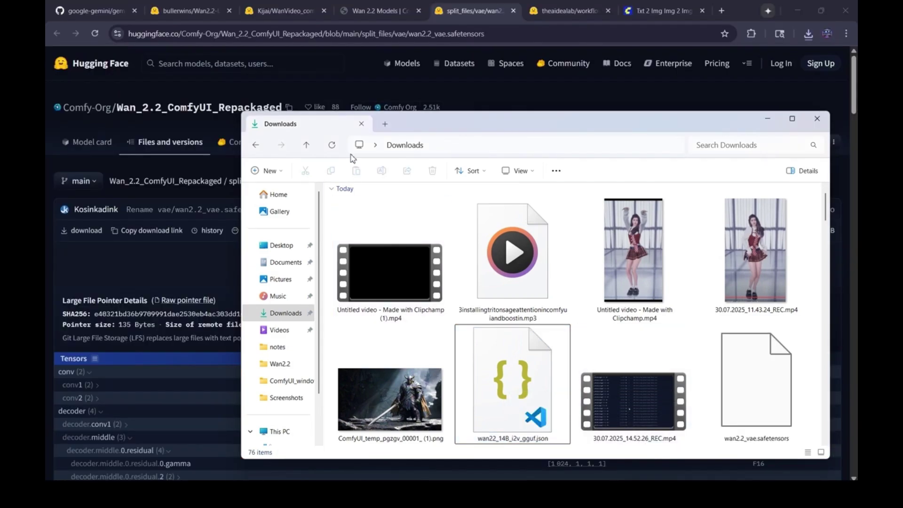
left_click(333, 147)
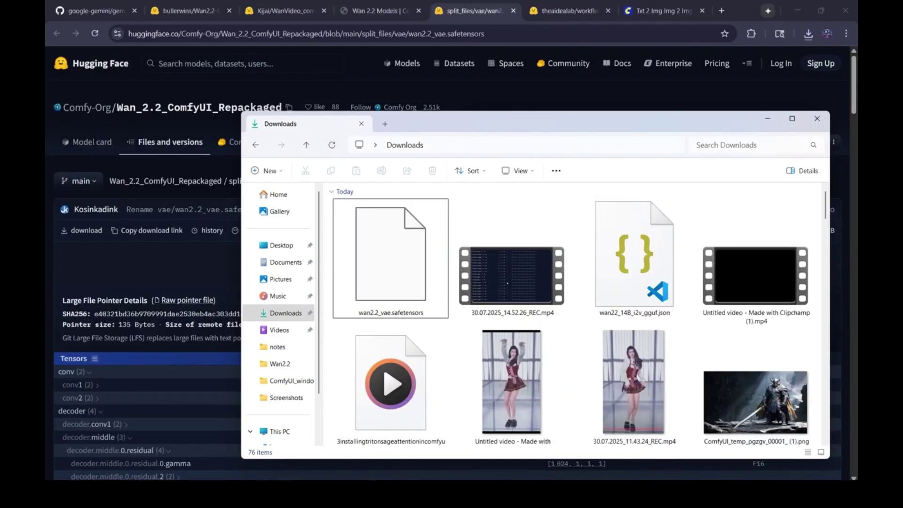
left_click(615, 496)
left_click(557, 409)
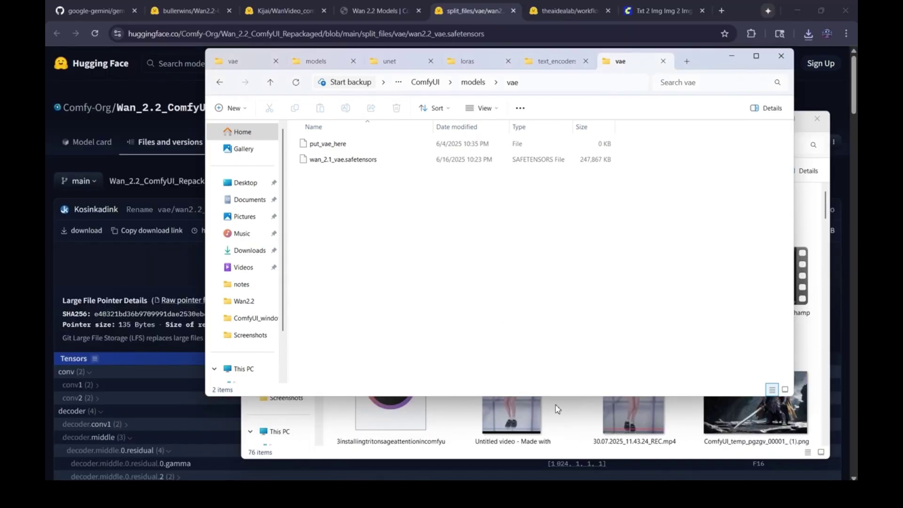
left_click(323, 421)
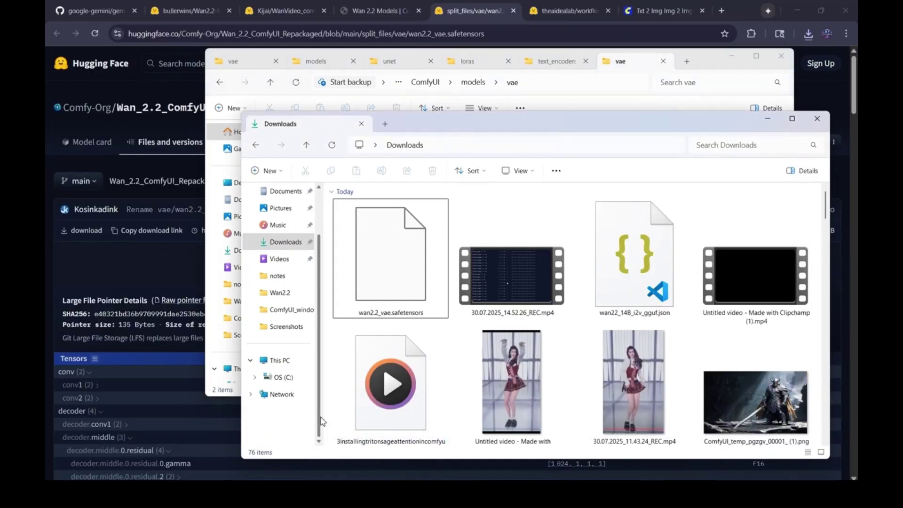
left_click_drag(453, 125, 489, 235)
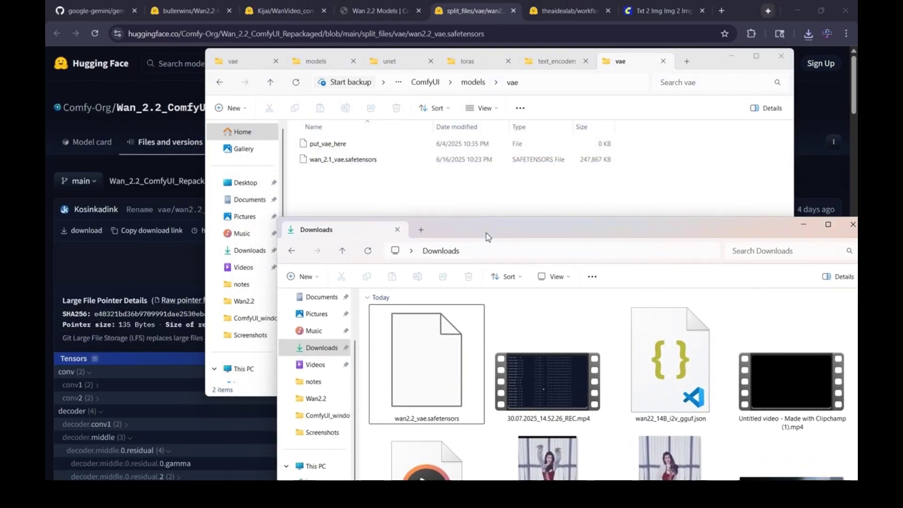
Move wan2.2_vae.safetensors into the vae folder, minimize both windows, and close the file page
left_click(425, 353)
left_click_drag(425, 354, 380, 209)
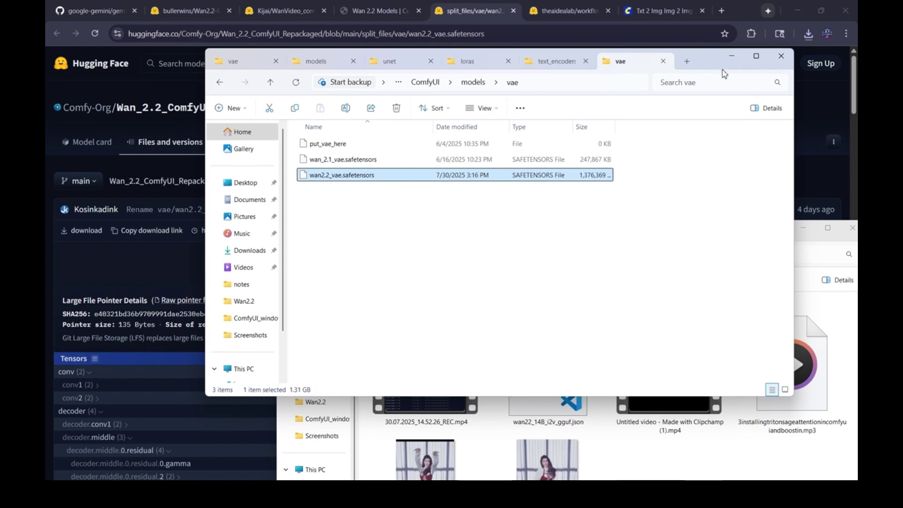
left_click(733, 57)
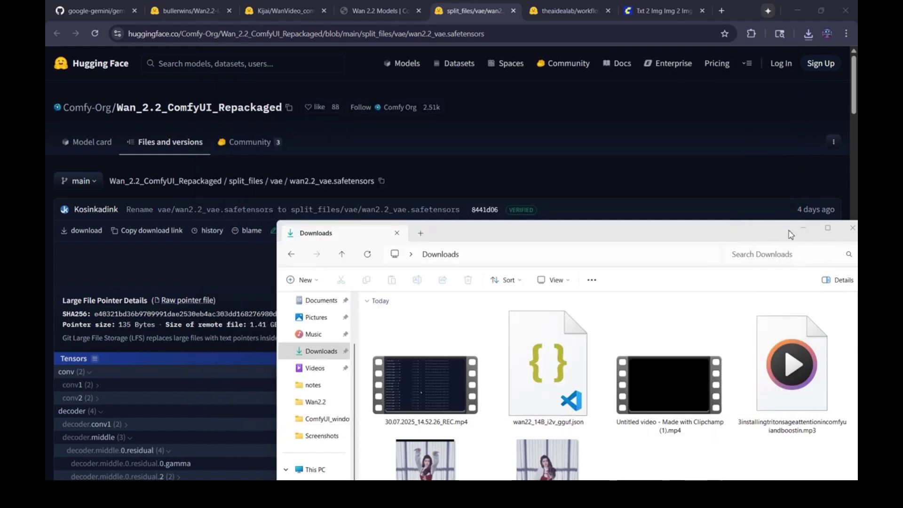
left_click(802, 233)
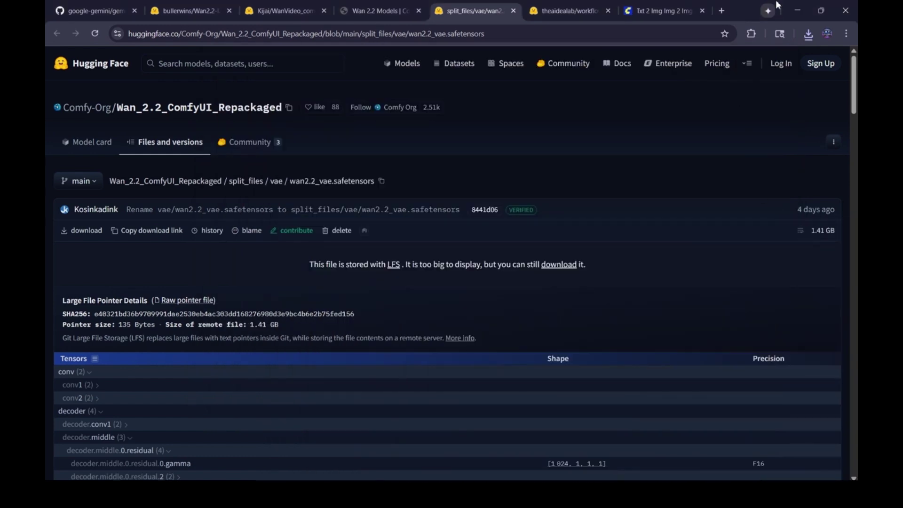
key("ctrl+w")
Download wan22_14B_i2v_gguf.json from the theaidealab/workflows file list, then go back to the ComfyUI tab
left_click(517, 7)
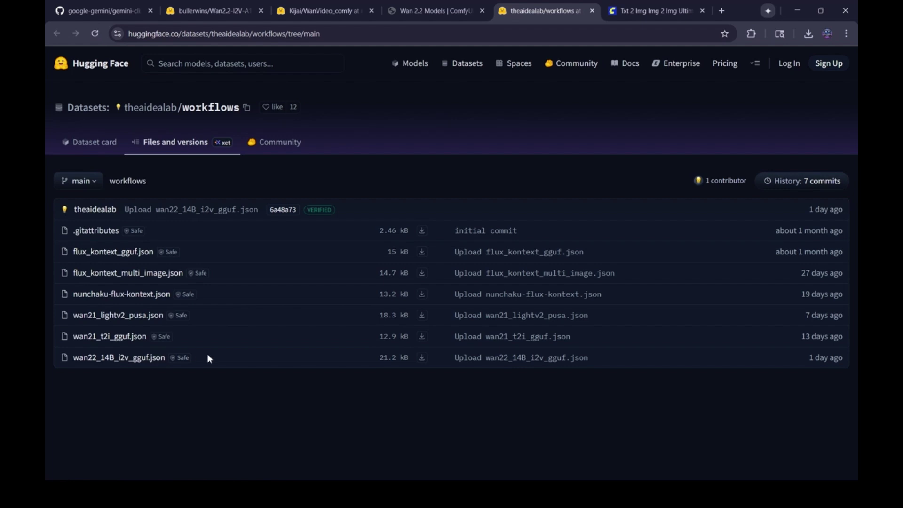
left_click(422, 358)
left_click(652, 7)
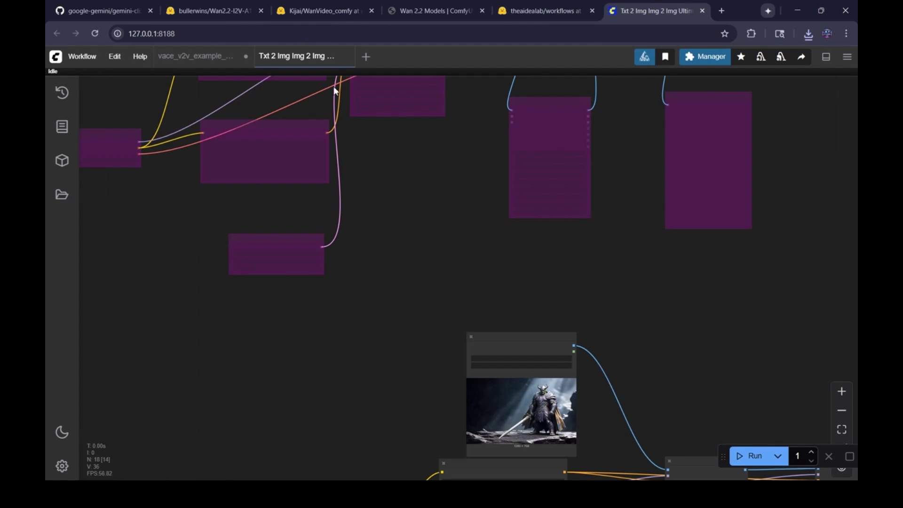
Use the Manager to update ComfyUI and all installed custom nodes
left_click(89, 60)
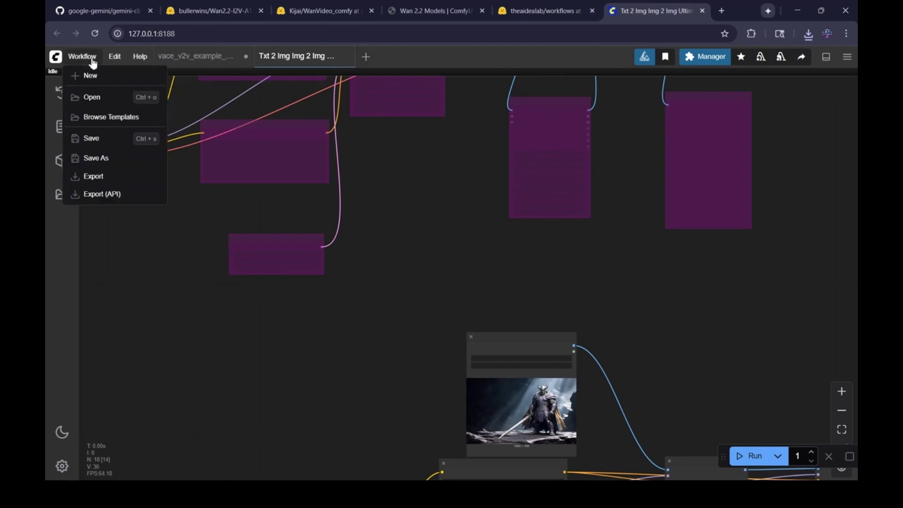
left_click(90, 98)
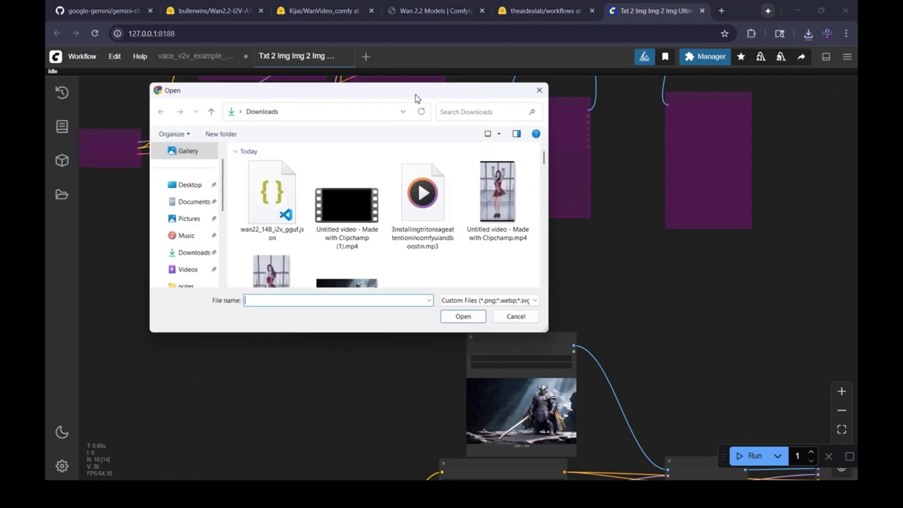
left_click(540, 91)
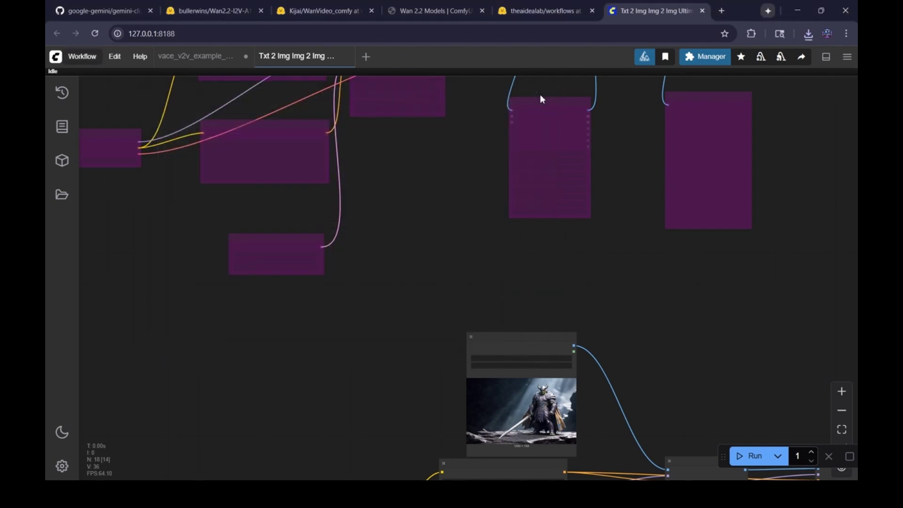
left_click(697, 67)
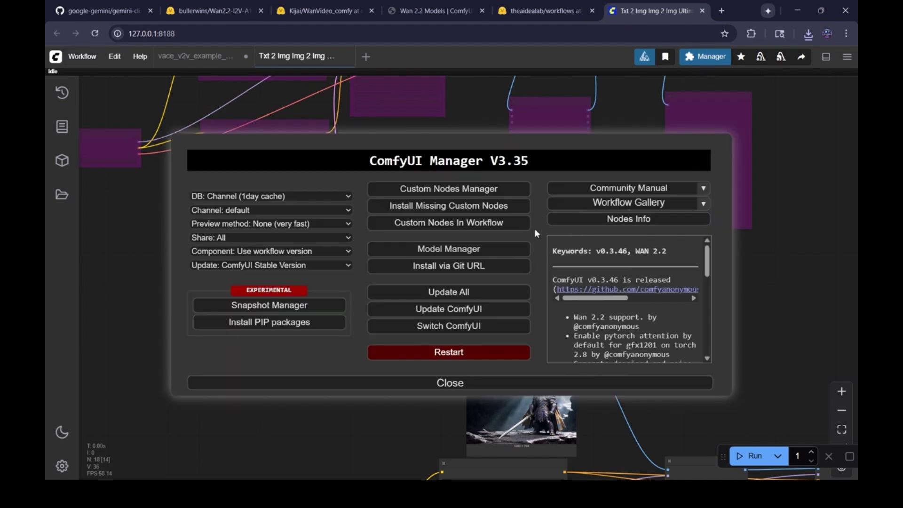
left_click(438, 293)
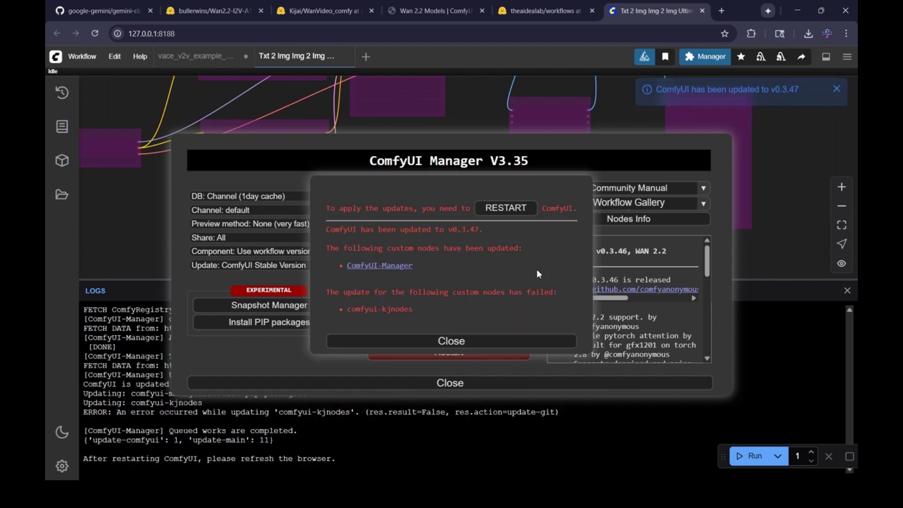
Reboot the server onto v0.3.47, close the Manager and reload the page
left_click(501, 207)
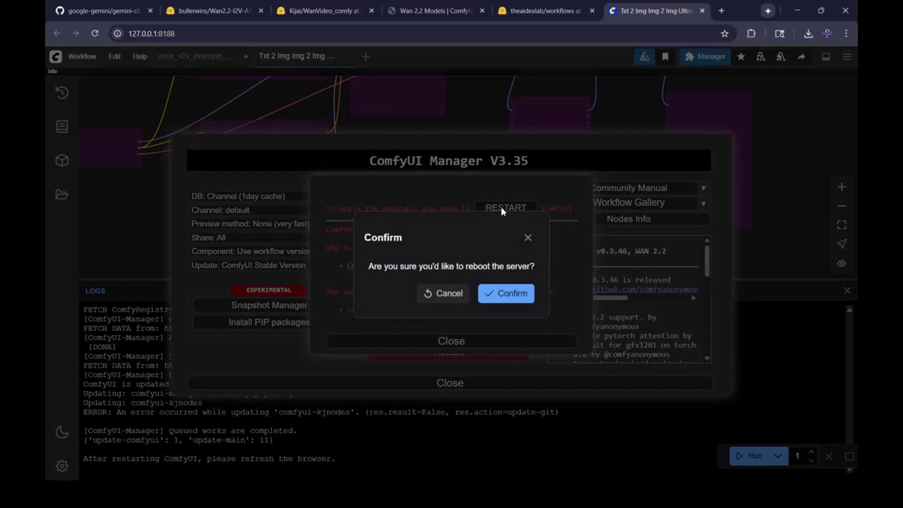
left_click(499, 297)
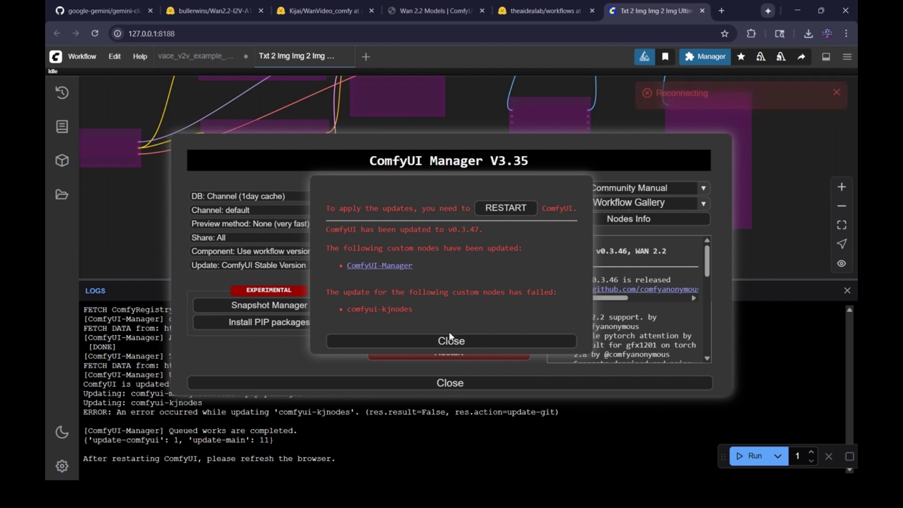
left_click(442, 342)
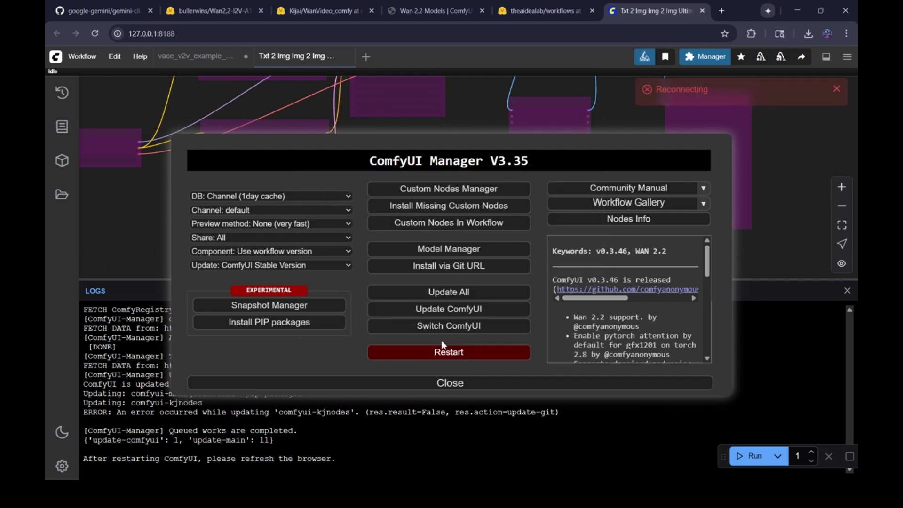
left_click(431, 386)
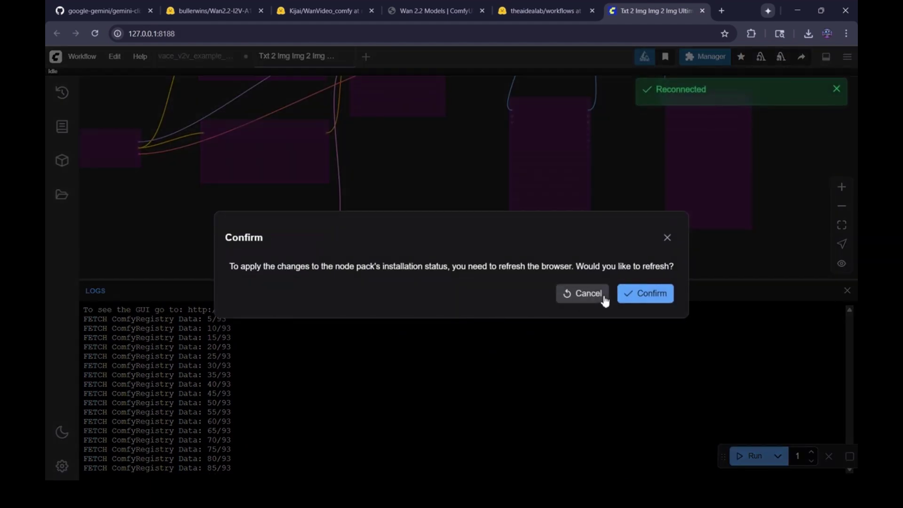
left_click(638, 295)
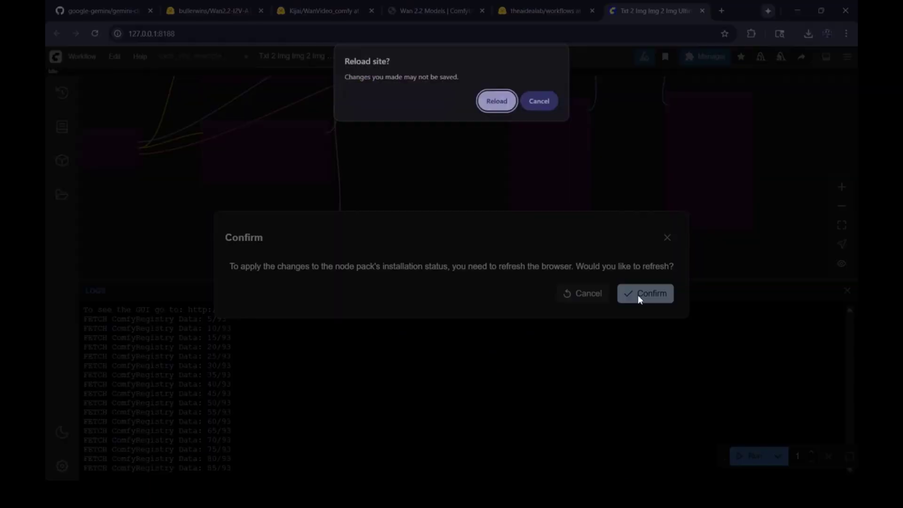
left_click(496, 100)
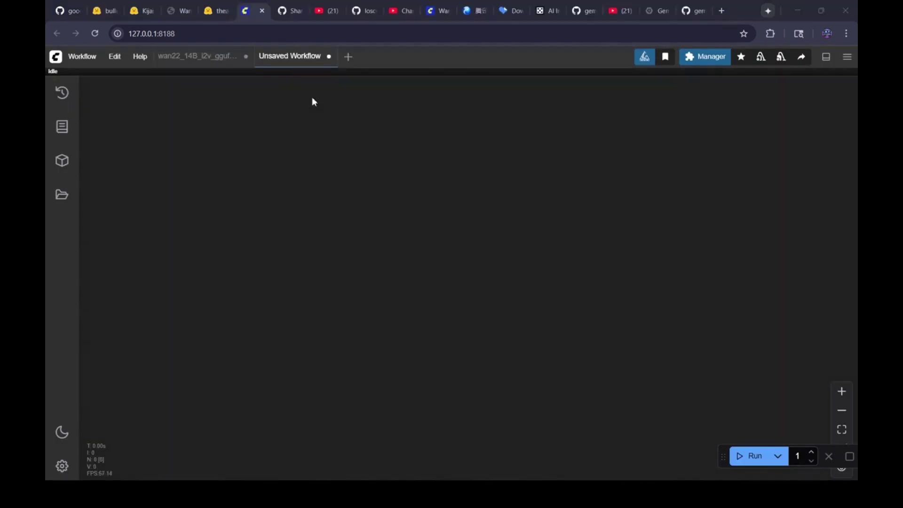
Load wan22_14B_i2v_gguf (1) (1).json from the Downloads folder into a new workflow tab
left_click(82, 56)
left_click(88, 96)
left_click(190, 252)
scroll(380, 189, "down", 3)
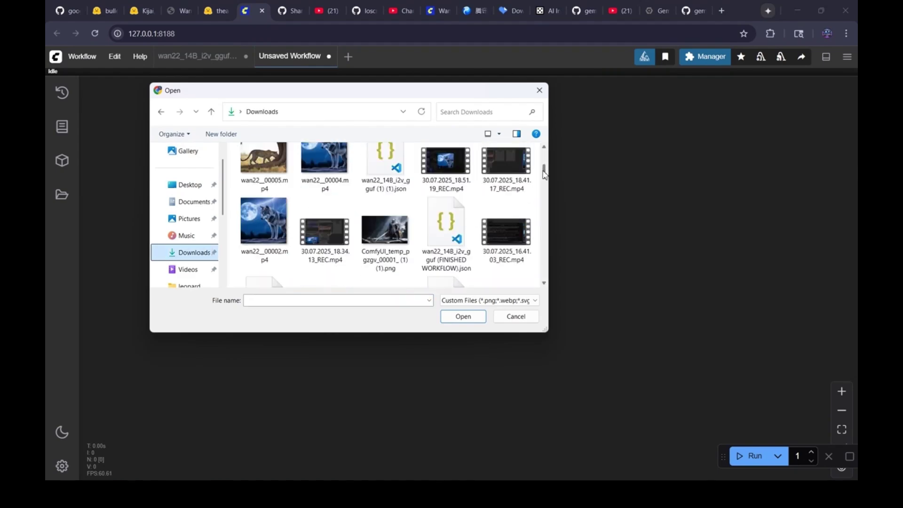
left_click(380, 169)
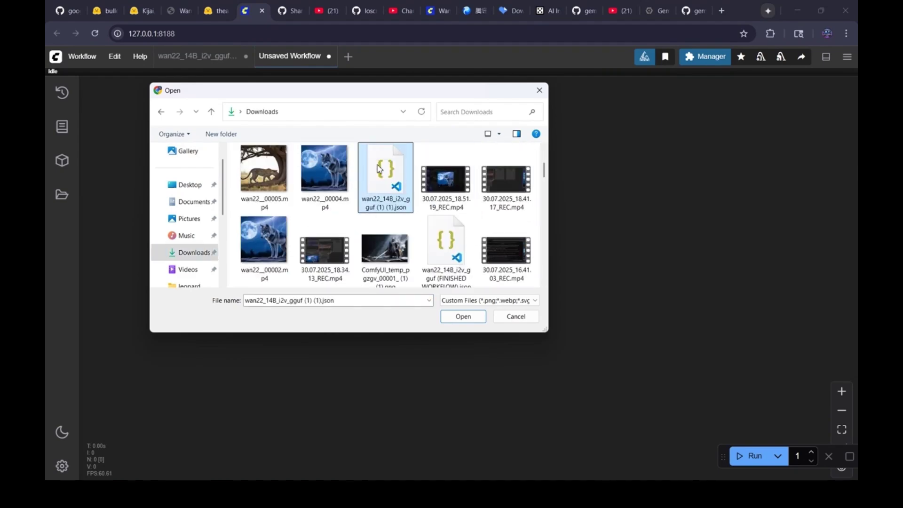
double_click(383, 178)
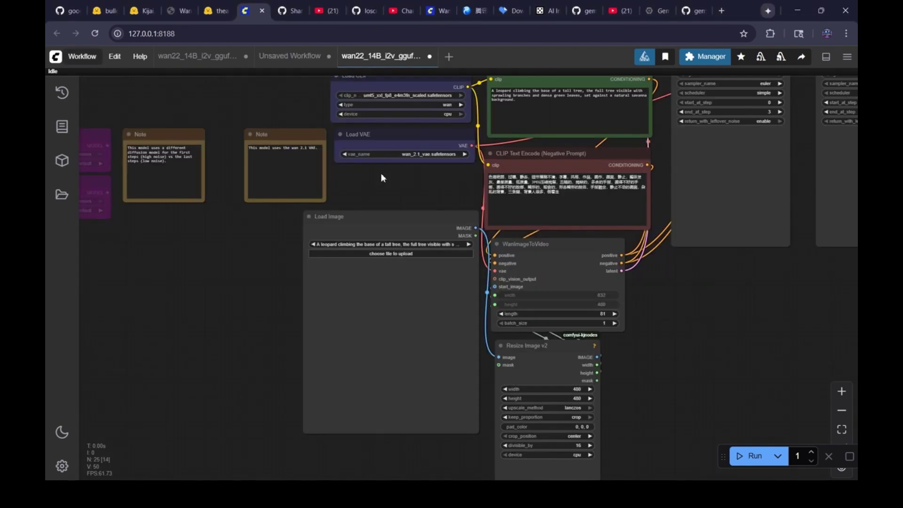
left_click_drag(238, 262, 377, 416)
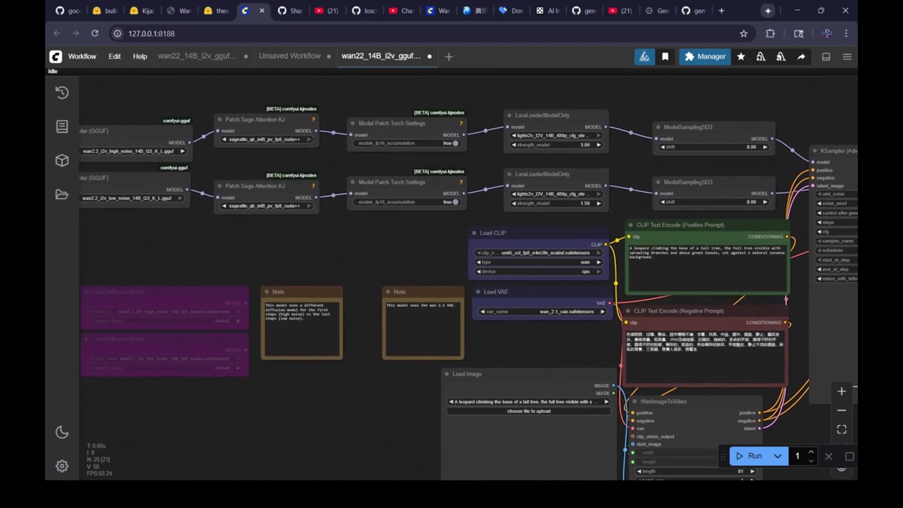
left_click(842, 410)
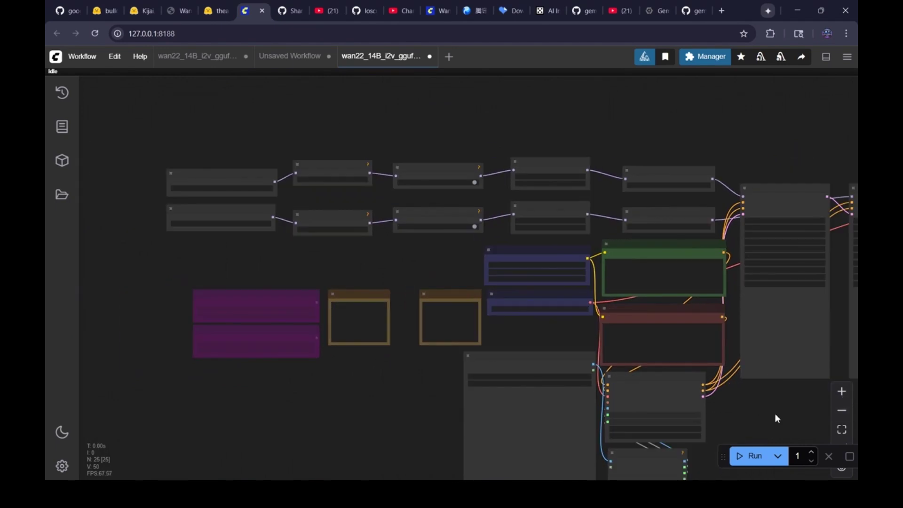
scroll(785, 414, "up", 1)
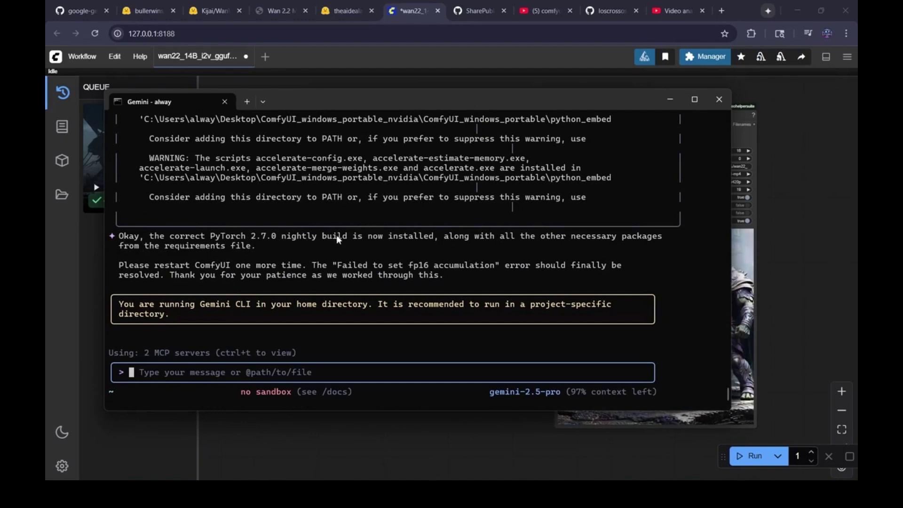
Drag the Gemini terminal window down, away from the workflow canvas
left_click_drag(518, 106, 528, 388)
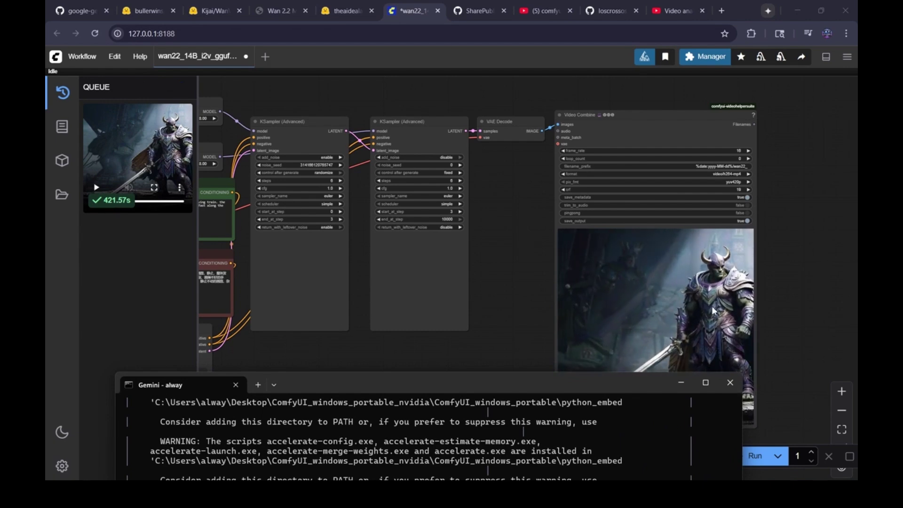
left_click_drag(611, 390, 600, 435)
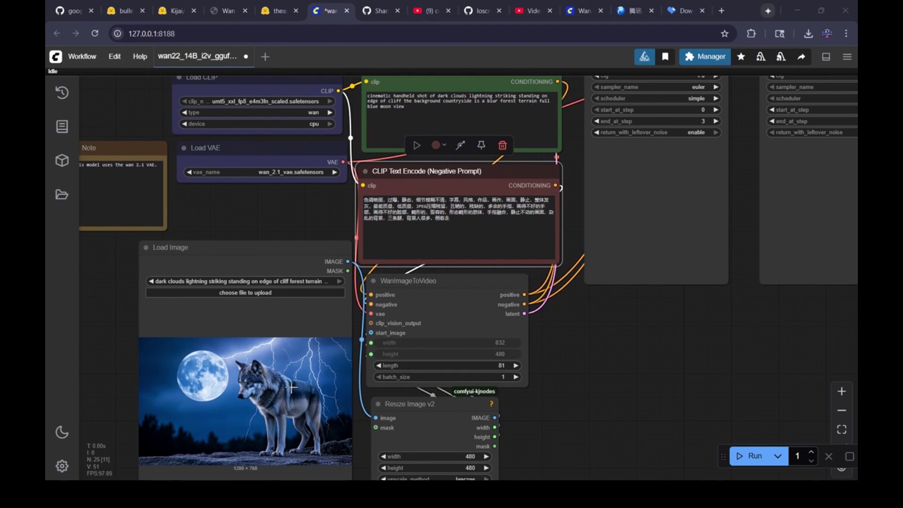
Run the wolf workflow, centre the Video Combine preview and show the job queue
left_click(748, 457)
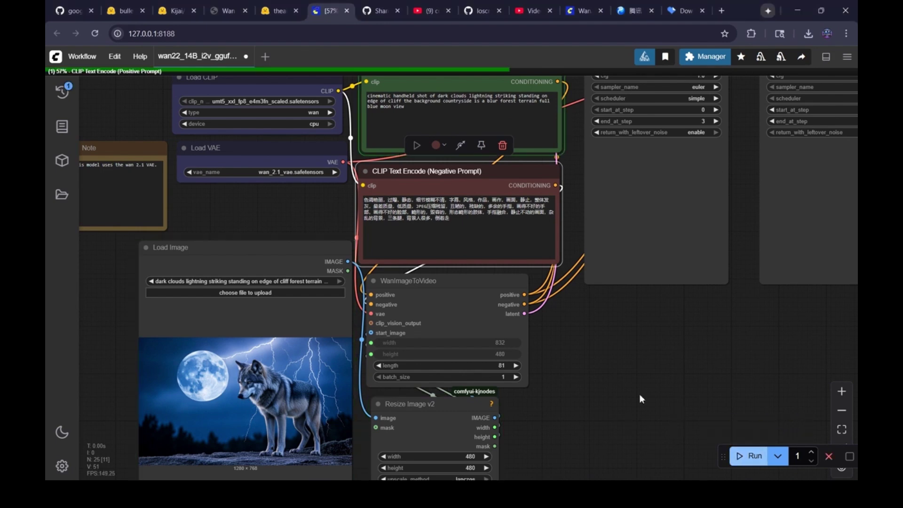
left_click_drag(569, 391, 512, 361)
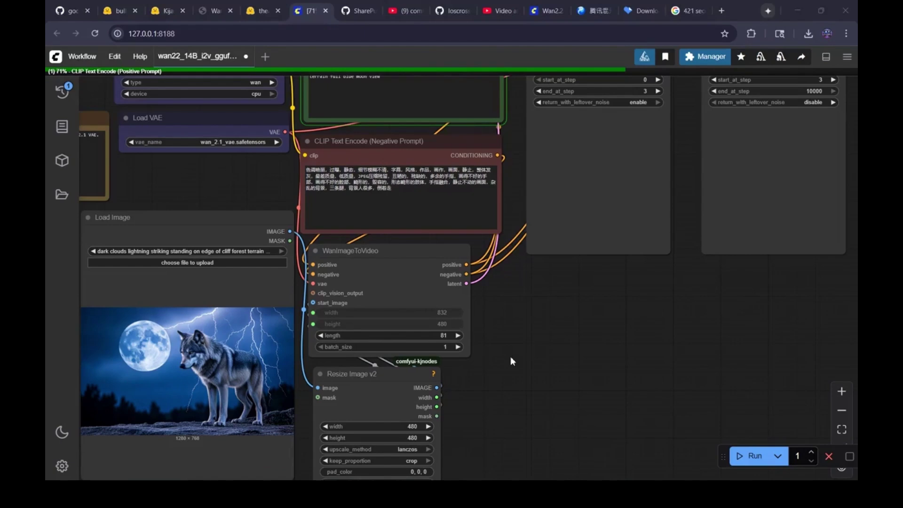
left_click_drag(593, 323, 409, 330)
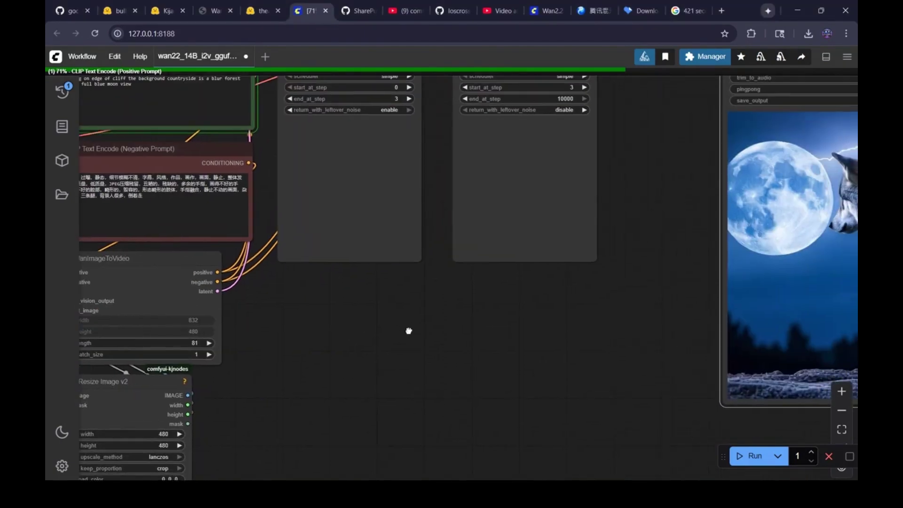
left_click_drag(664, 310, 293, 321)
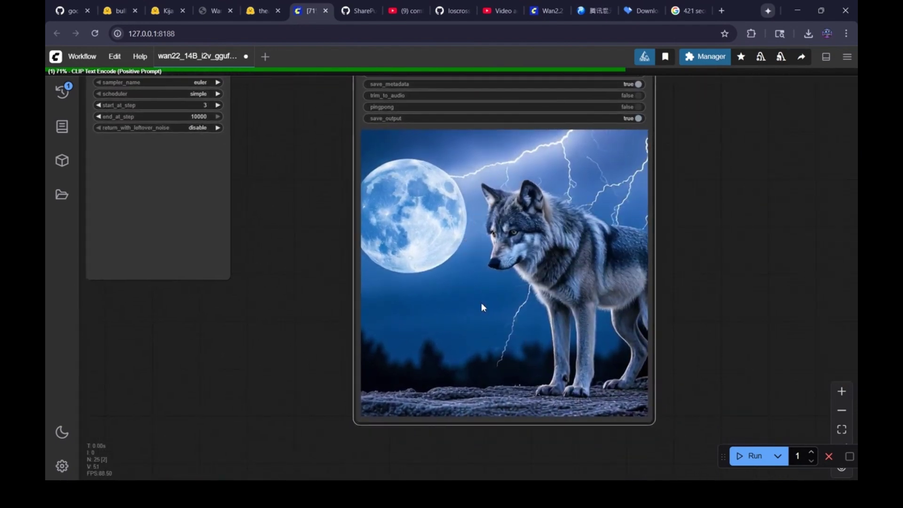
left_click(62, 94)
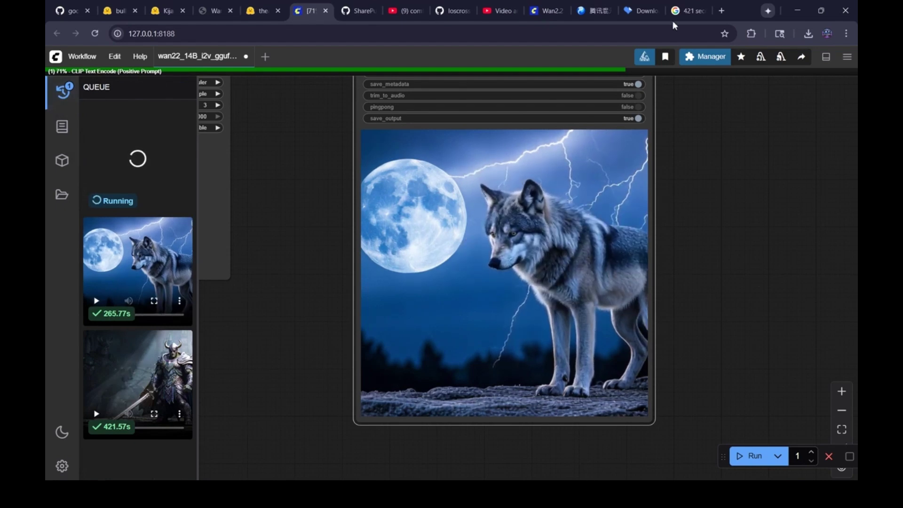
left_click(687, 11)
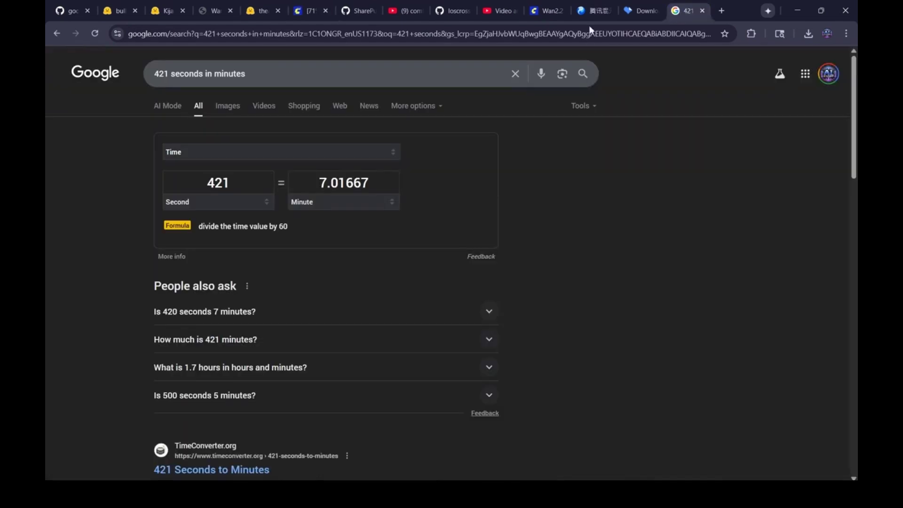
Change the Google conversion from 421 to 265 seconds (4.41667 minutes), then return to ComfyUI
double_click(168, 74)
type("265")
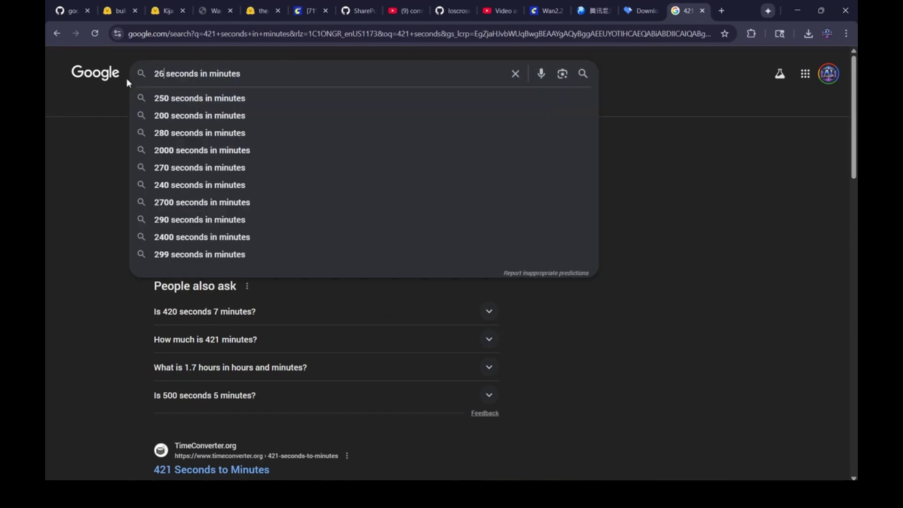
key("Return")
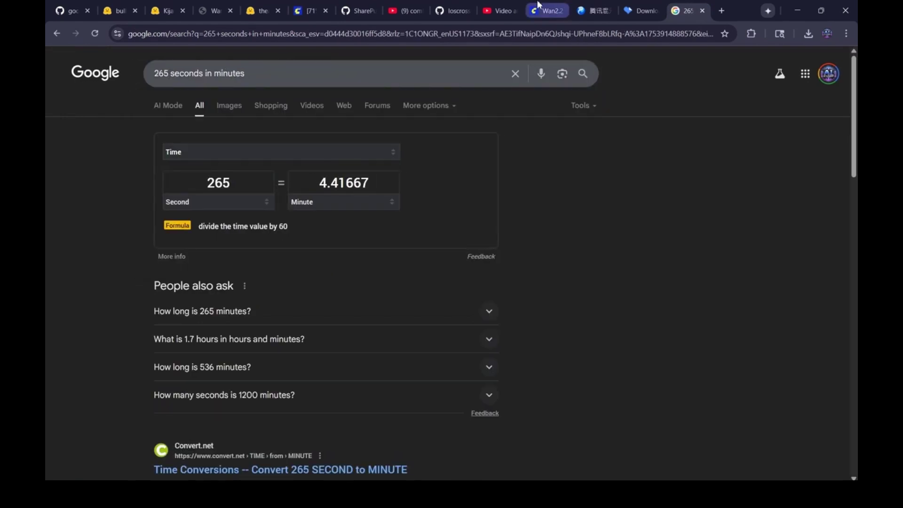
left_click(310, 7)
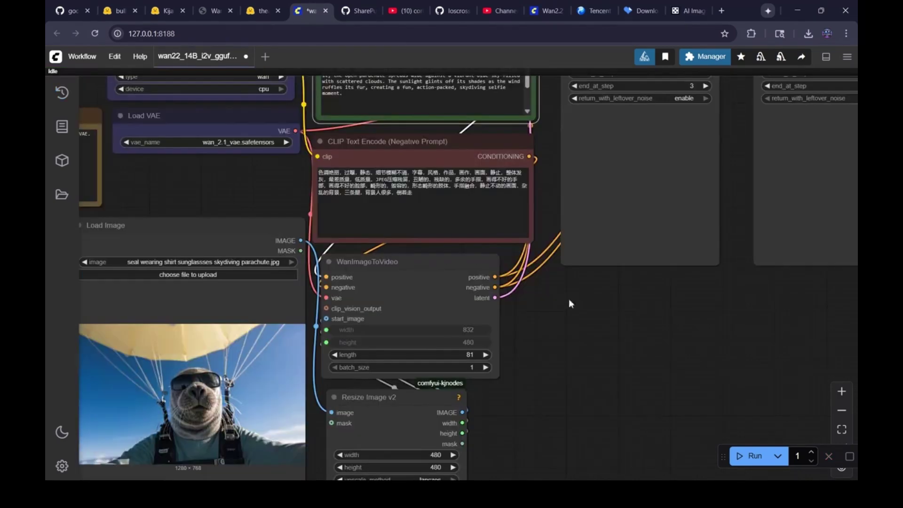
left_click_drag(562, 306, 604, 394)
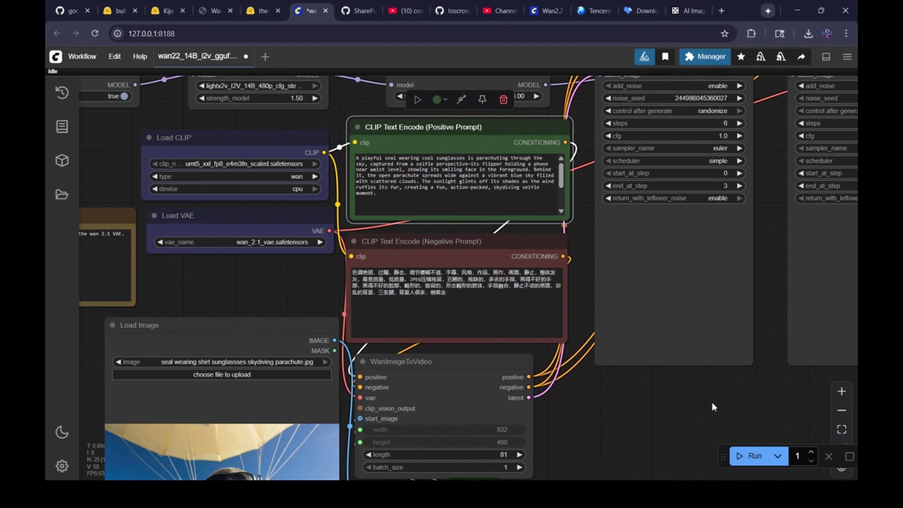
left_click_drag(739, 395, 373, 359)
left_click_drag(648, 379, 478, 381)
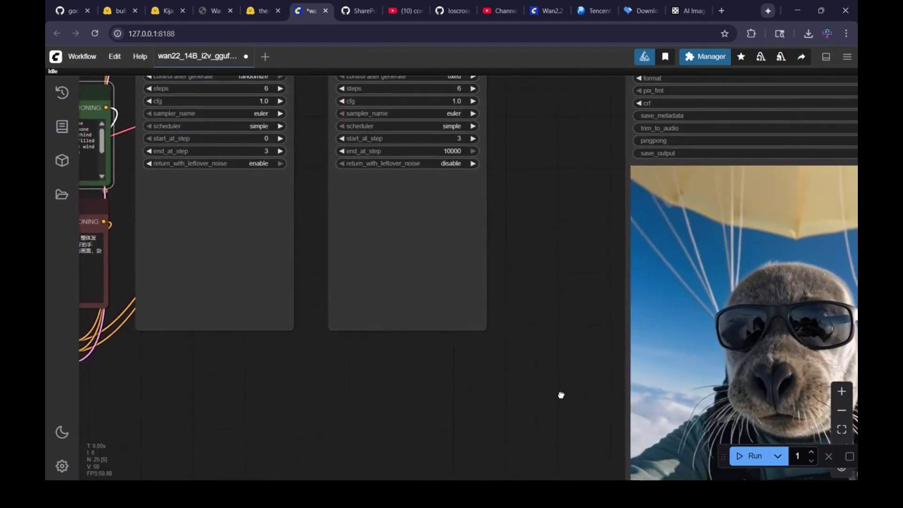
mouse_move(561, 395)
left_mouse_down()
mouse_move(391, 366)
mouse_move(325, 339)
mouse_move(309, 346)
left_mouse_up()
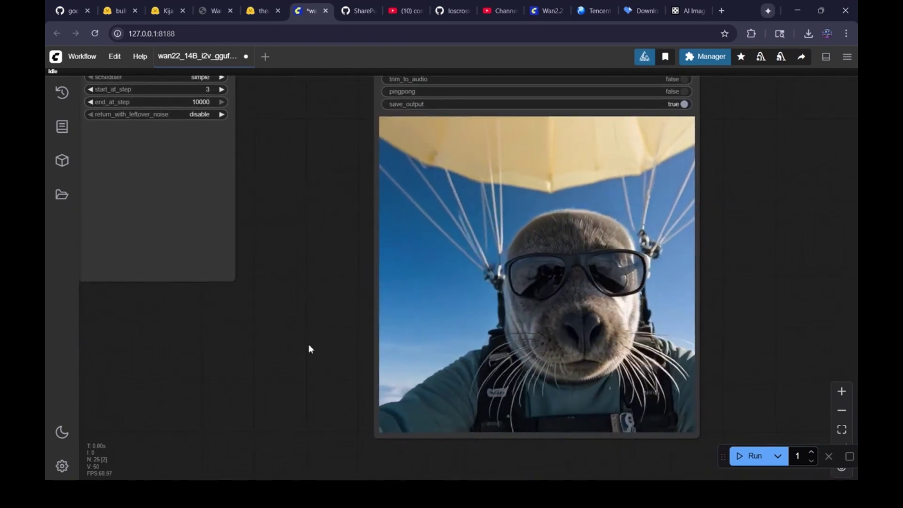